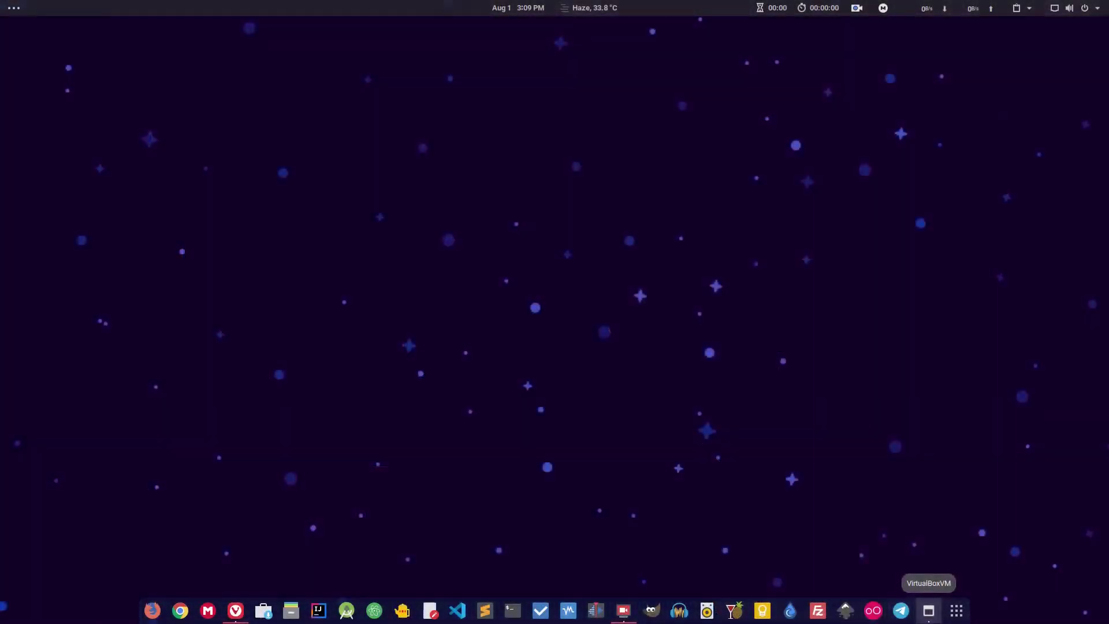
Bring up Tweaks in the Kali VM and view its Appearance and Extensions pages.
{"action": "left_click", "coordinate": [928, 611]}
{"action": "left_click", "coordinate": [129, 444]}
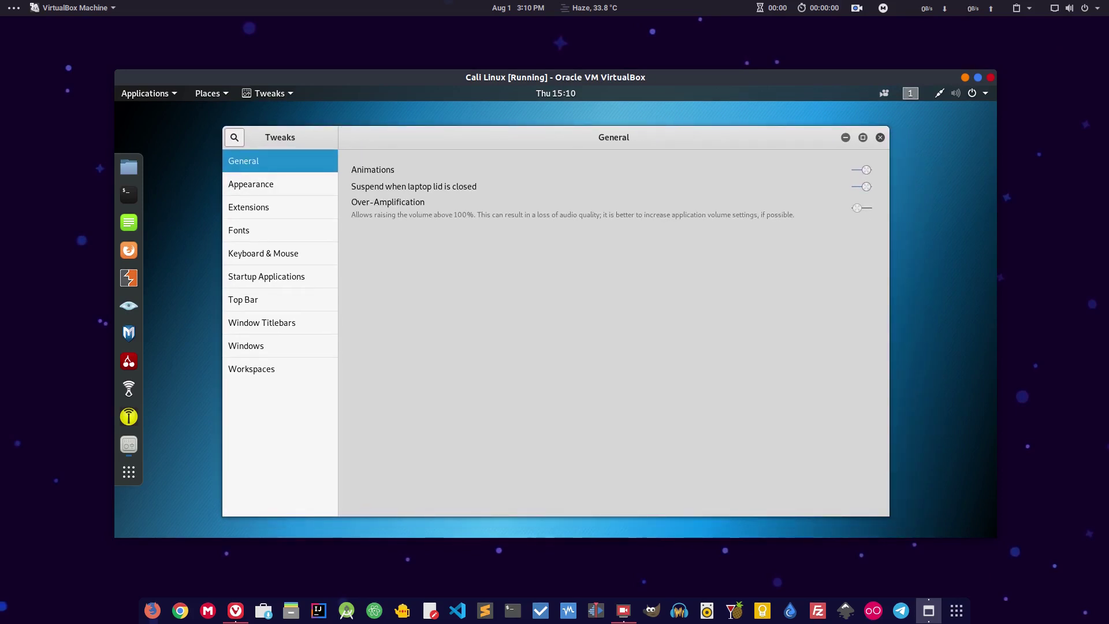
{"action": "key", "text": "Down"}
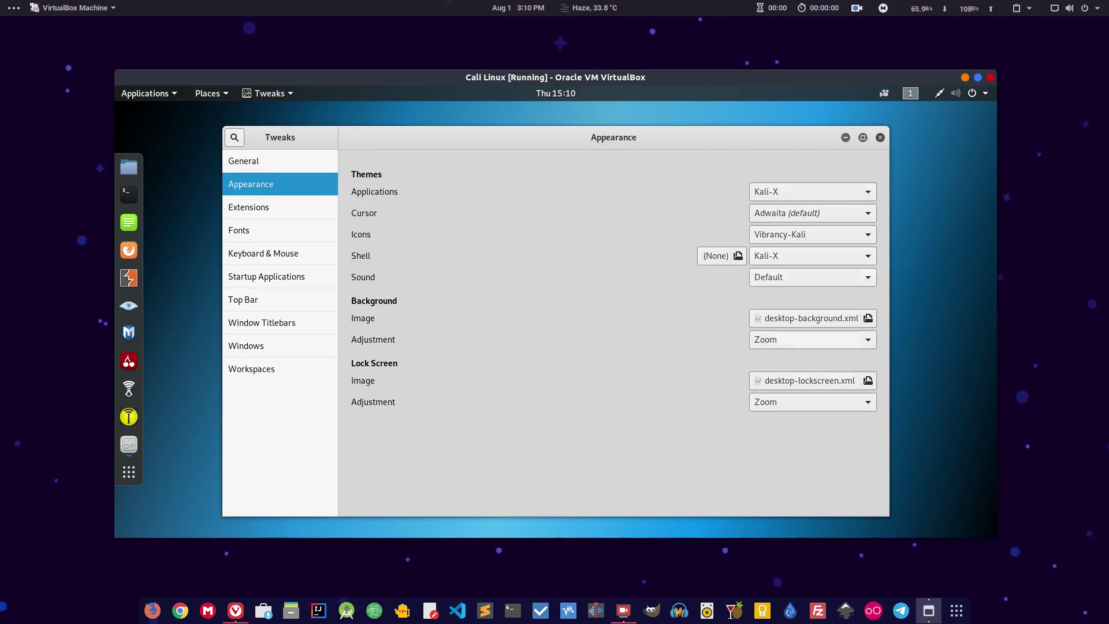
{"action": "left_click", "coordinate": [249, 207]}
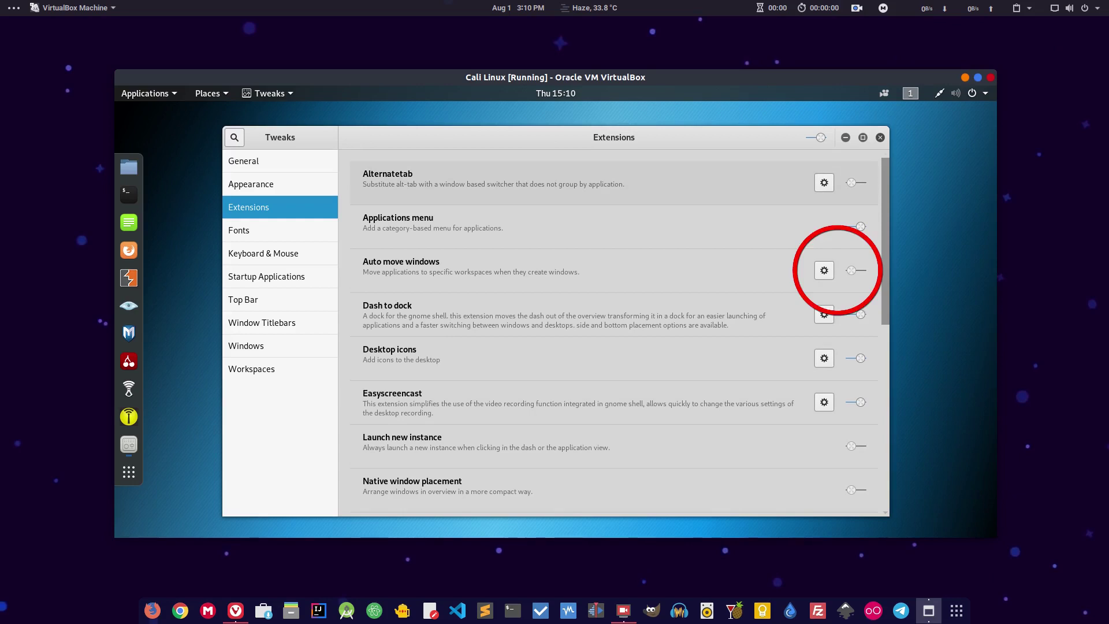
Step through Fonts and Keyboard & Mouse to Startup Applications and bring up its add dialog.
{"action": "key", "text": "Down"}
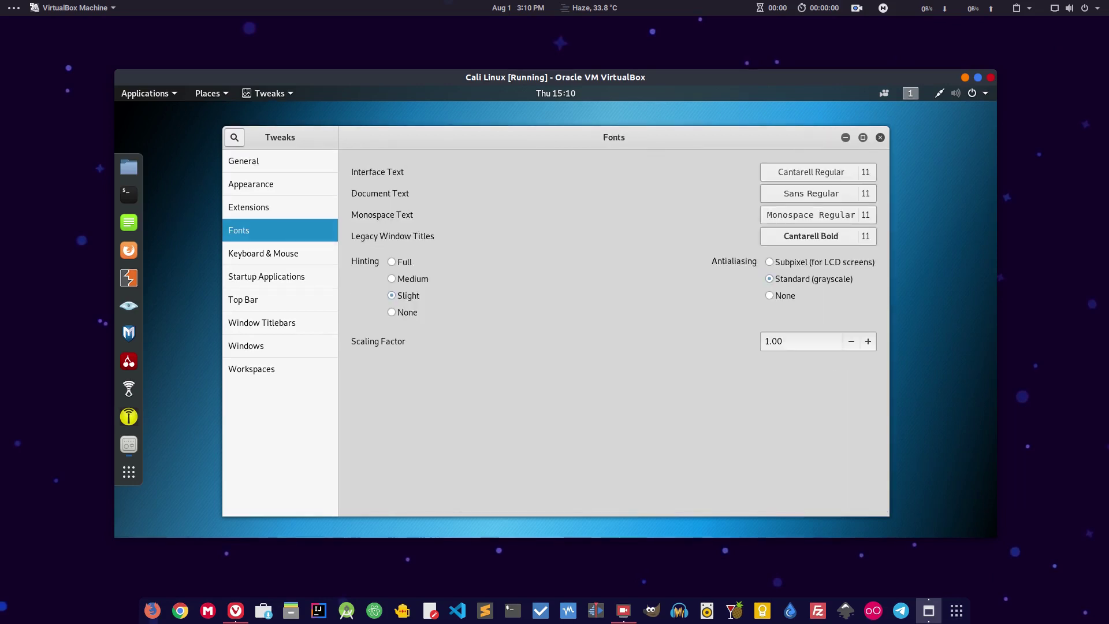
{"action": "key", "text": "Down"}
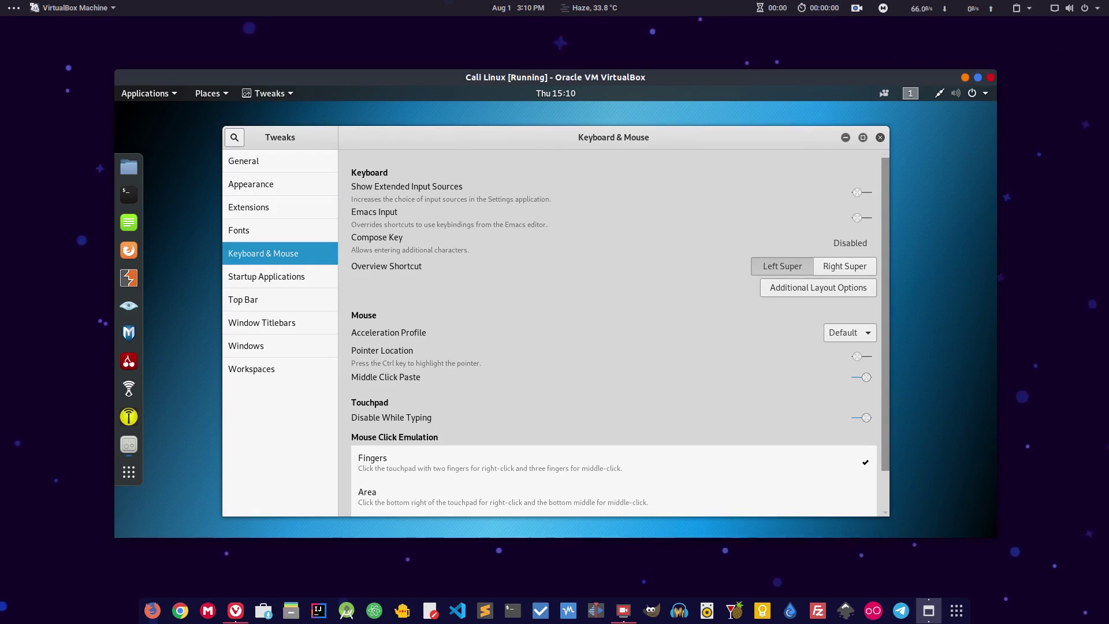
{"action": "key", "text": "Down"}
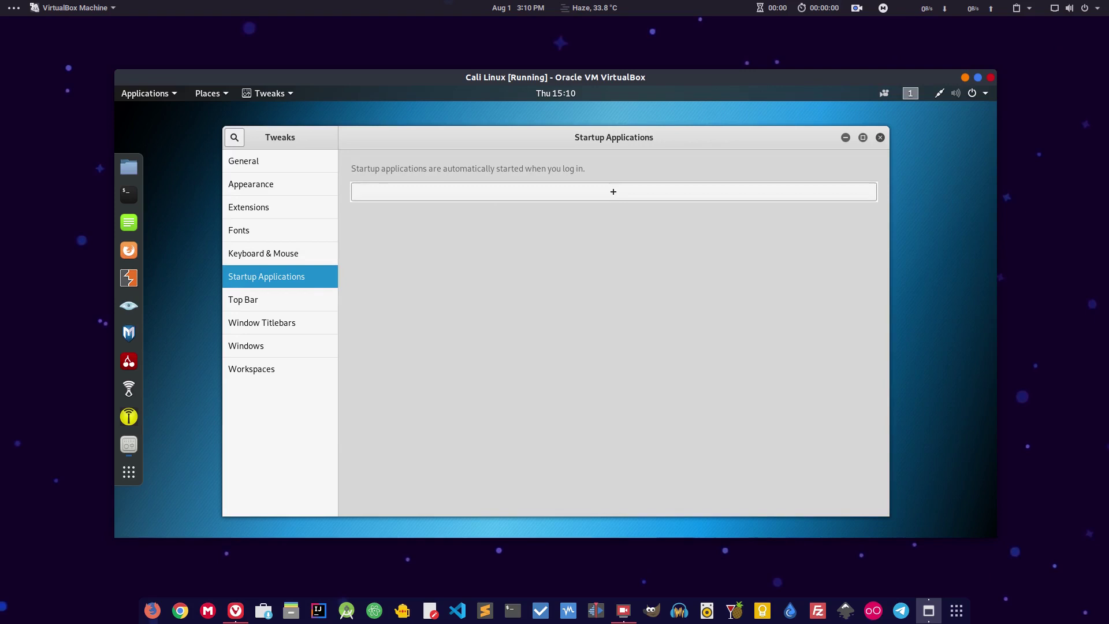
{"action": "key", "text": "Tab"}
{"action": "key", "text": "Return"}
Dismiss the add dialog and turn on the top-bar Date, toggling Seconds on then off.
{"action": "key", "text": "Escape"}
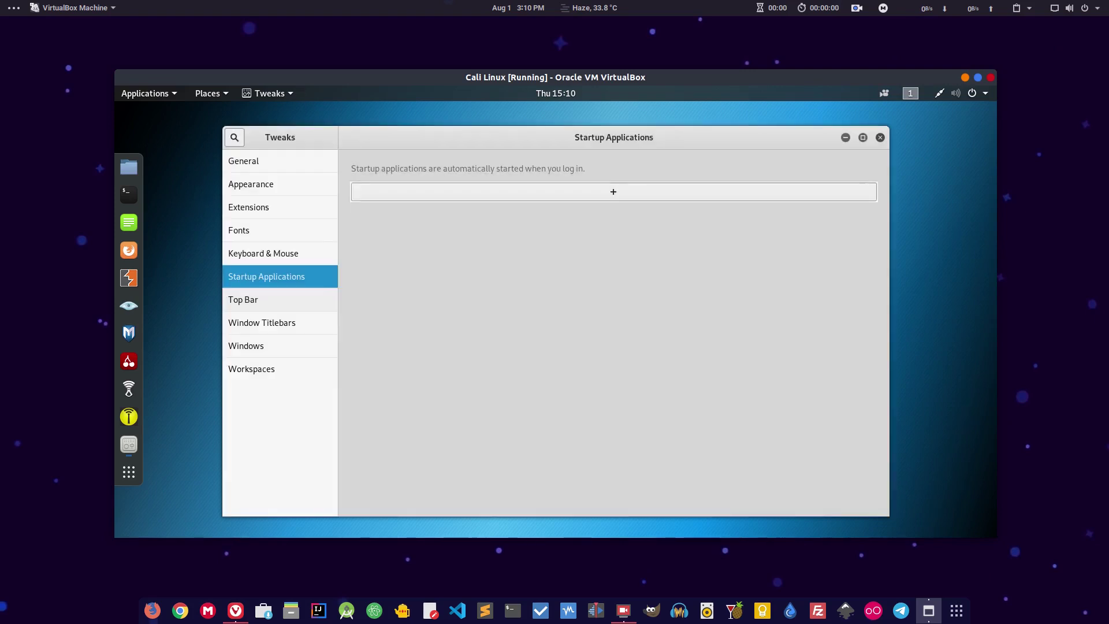
{"action": "key", "text": "Down"}
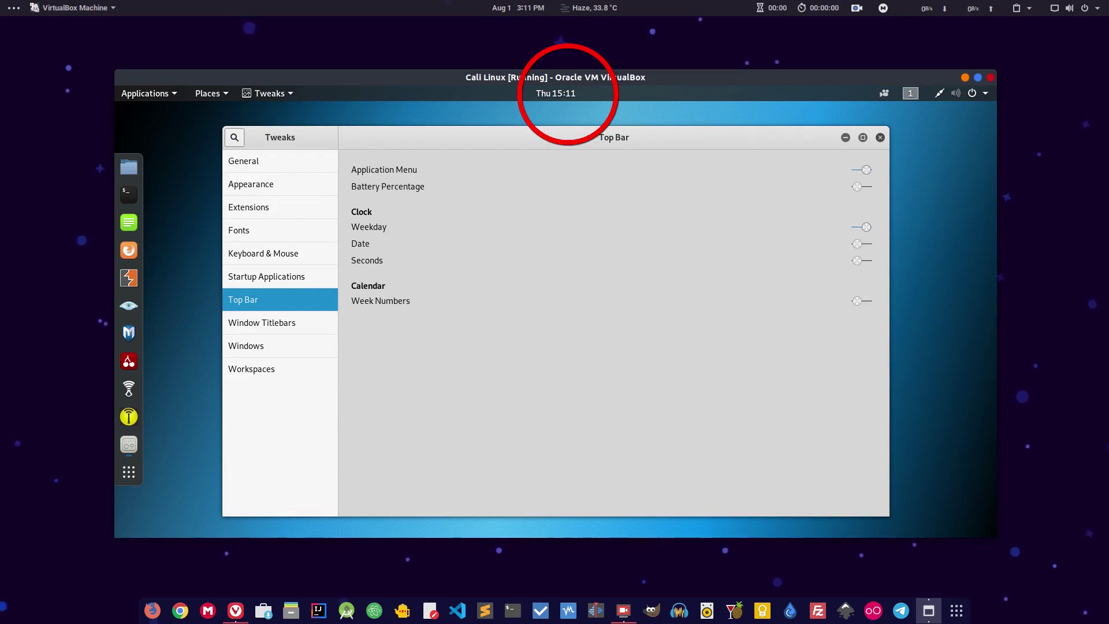
{"action": "key", "text": "space"}
{"action": "key", "text": "Down"}
{"action": "key", "text": "space"}
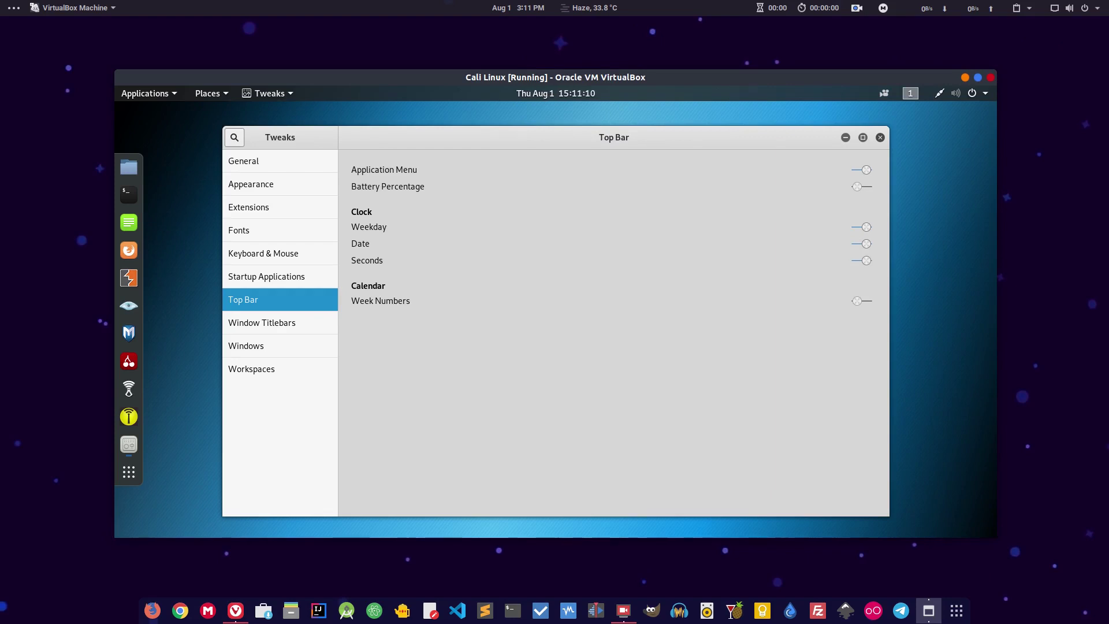
{"action": "key", "text": "space"}
Look over Window Titlebars, Windows and Workspaces, then close Tweaks.
{"action": "key", "text": "shift+Tab"}
{"action": "key", "text": "Down"}
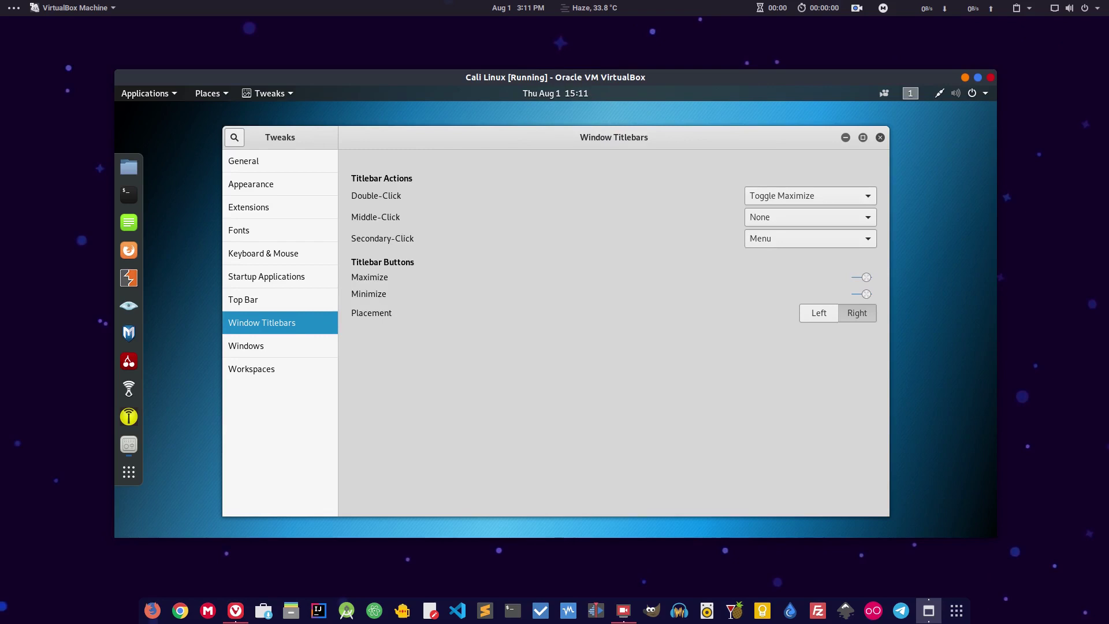
{"action": "key", "text": "Down"}
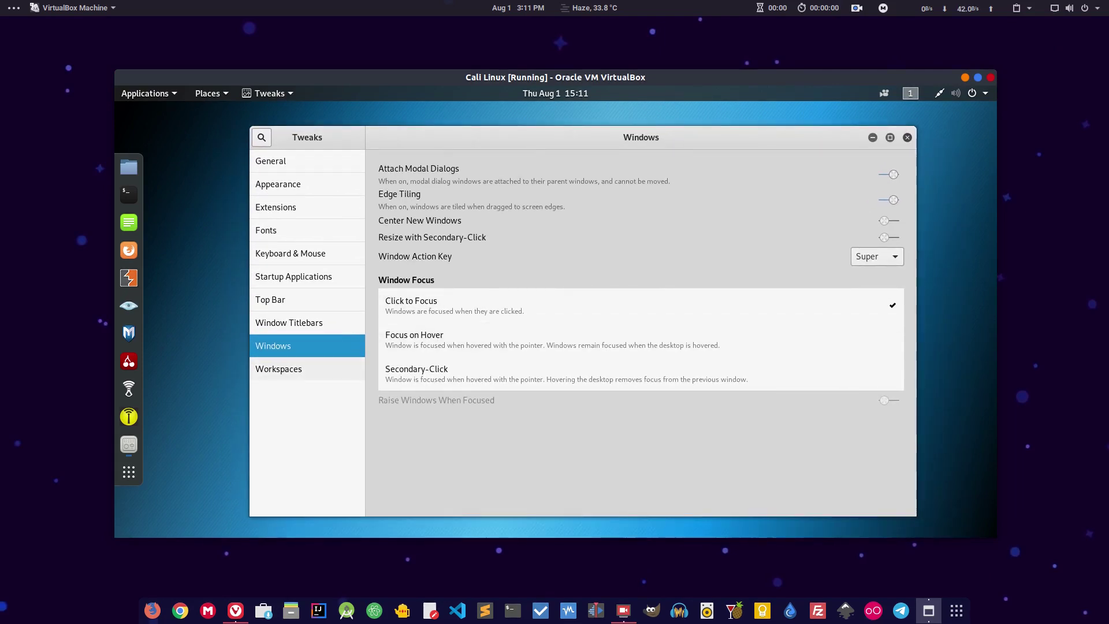
{"action": "key", "text": "Down"}
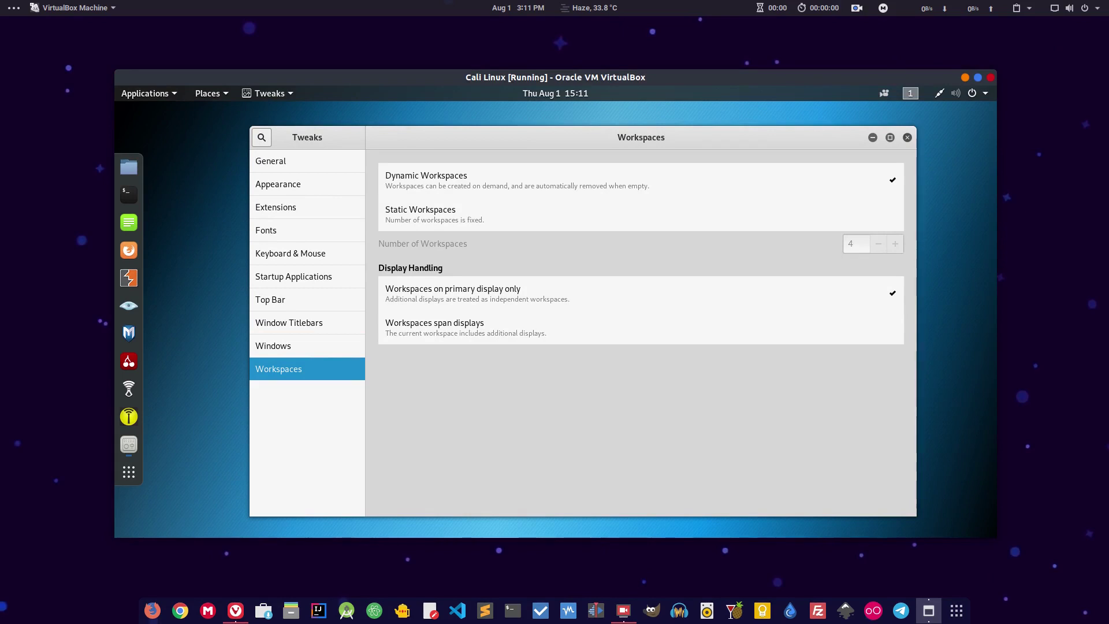
{"action": "key", "text": "alt+F4"}
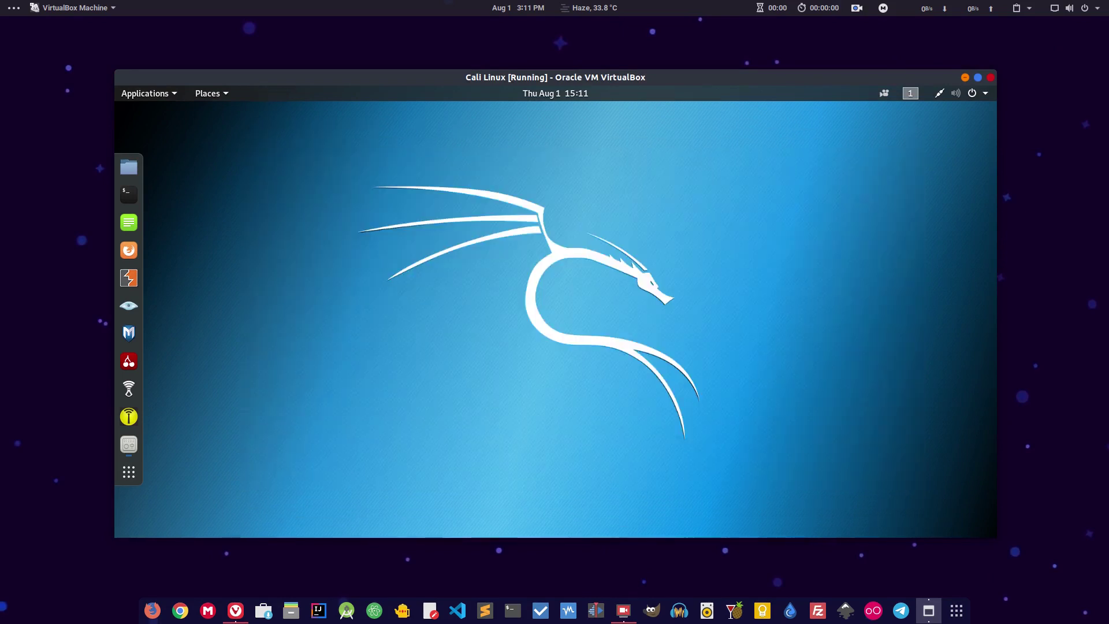
Hide the VM and open a host Terminal with enlarged text, positioned on screen.
{"action": "key", "text": "super+h"}
{"action": "key", "text": "ctrl+alt+t"}
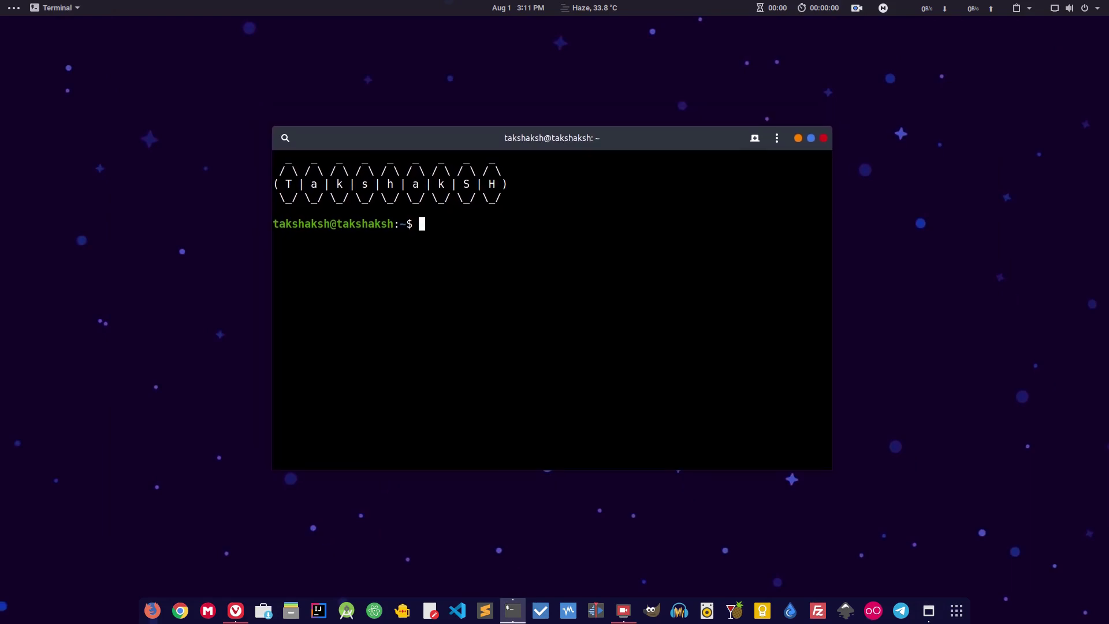
{"action": "key", "text": "ctrl+plus"}
{"action": "key", "text": "ctrl+plus"}
{"action": "key", "text": "ctrl+plus"}
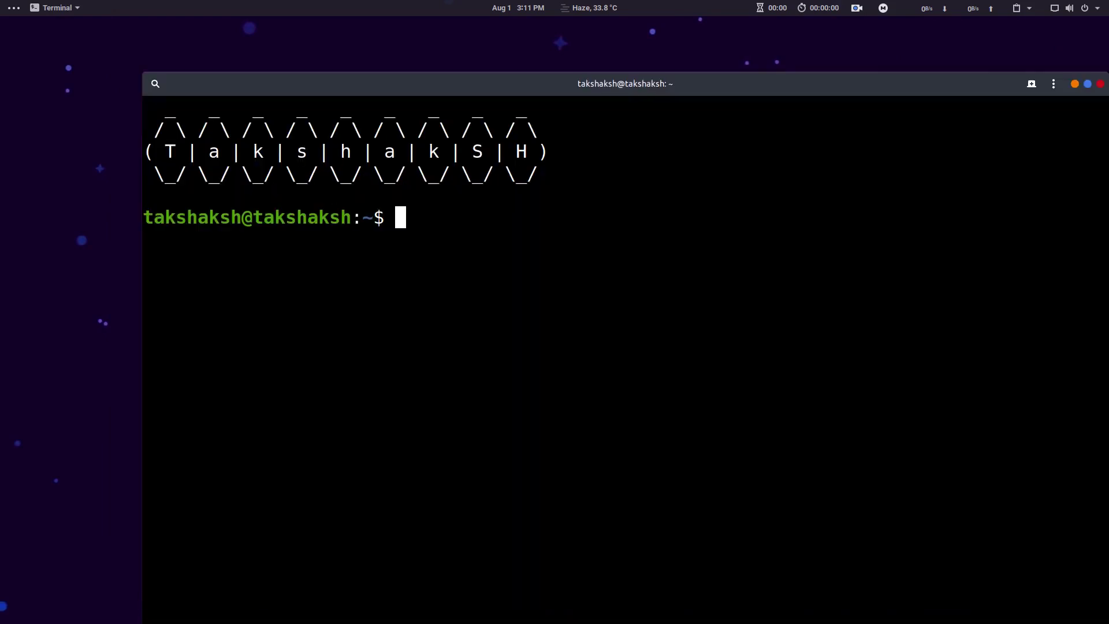
{"action": "mouse_move", "coordinate": [626, 84]}
{"action": "left_mouse_down"}
{"action": "mouse_move", "coordinate": [779, 326]}
{"action": "mouse_move", "coordinate": [632, 89]}
{"action": "left_mouse_up"}
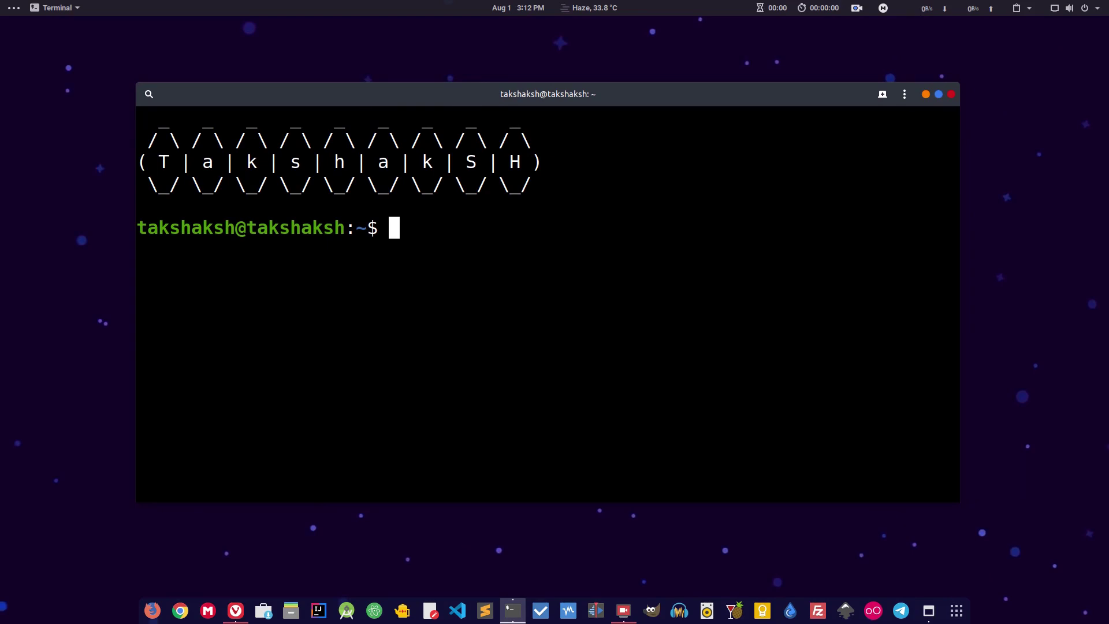
Run 'sudo apt install gnome-tweaks' and enter the sudo password.
{"action": "type", "text": "sudo a"}
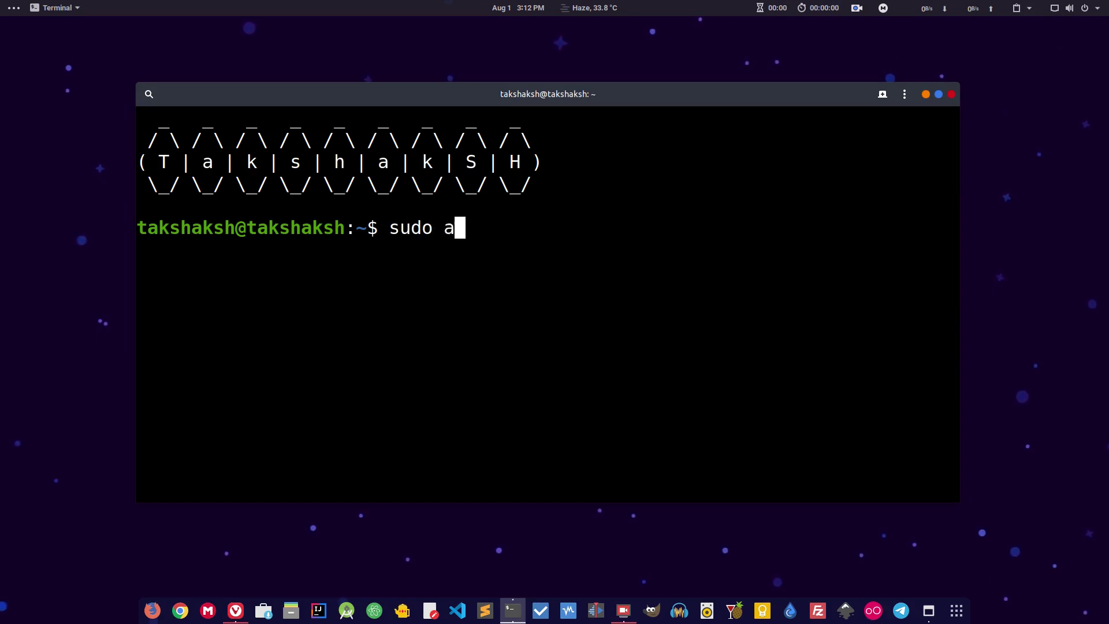
{"action": "type", "text": "pt install"}
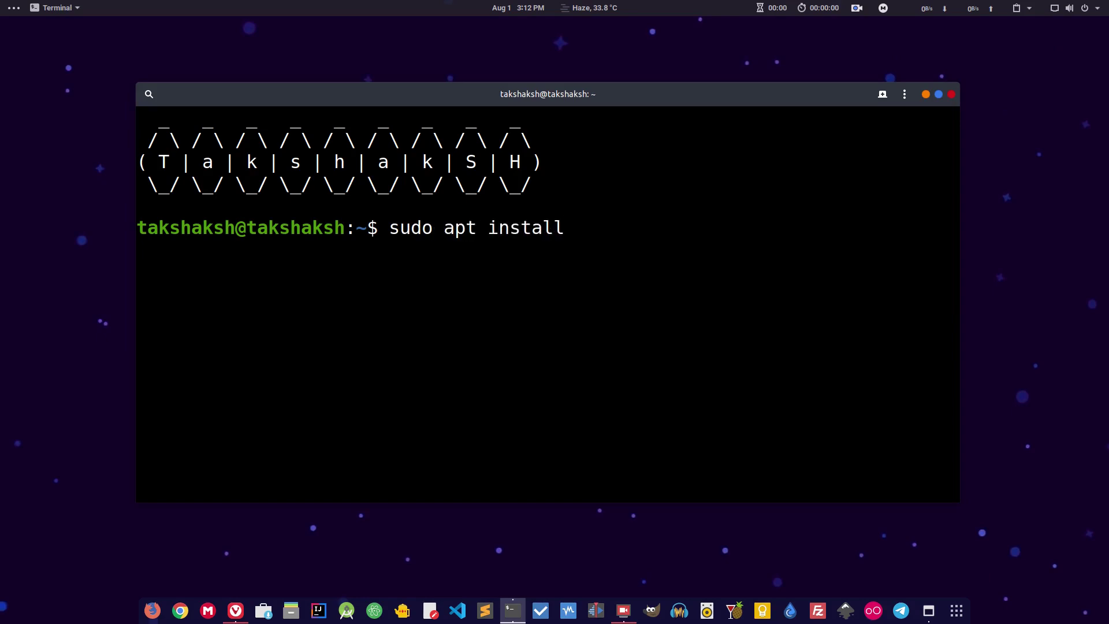
{"action": "type", "text": " g"}
{"action": "type", "text": "nome-twea"}
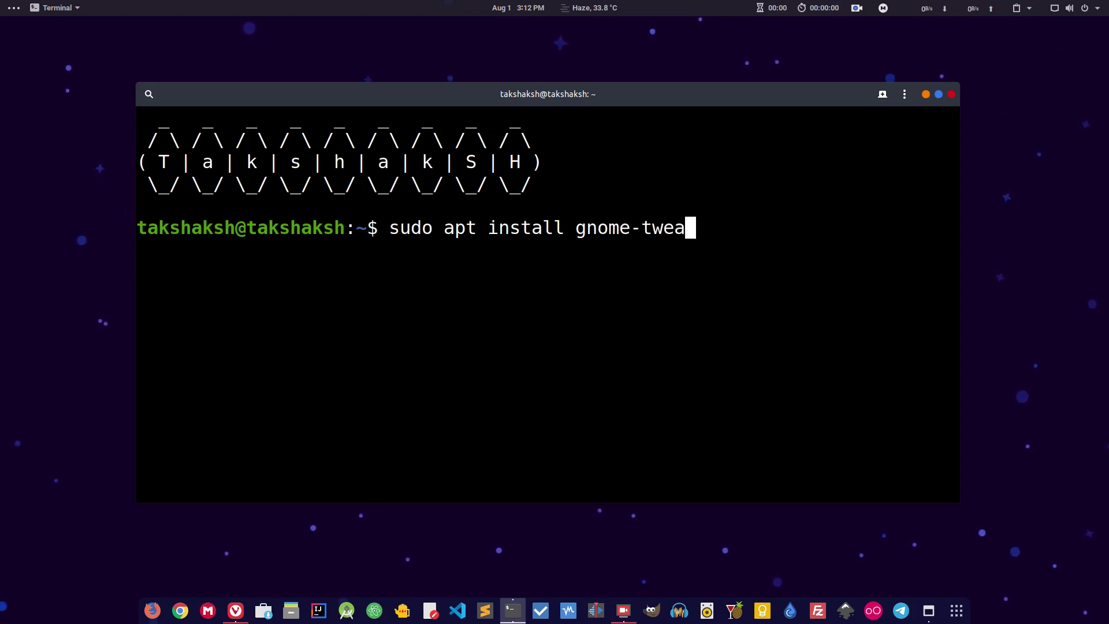
{"action": "type", "text": "ks"}
{"action": "key", "text": "Return"}
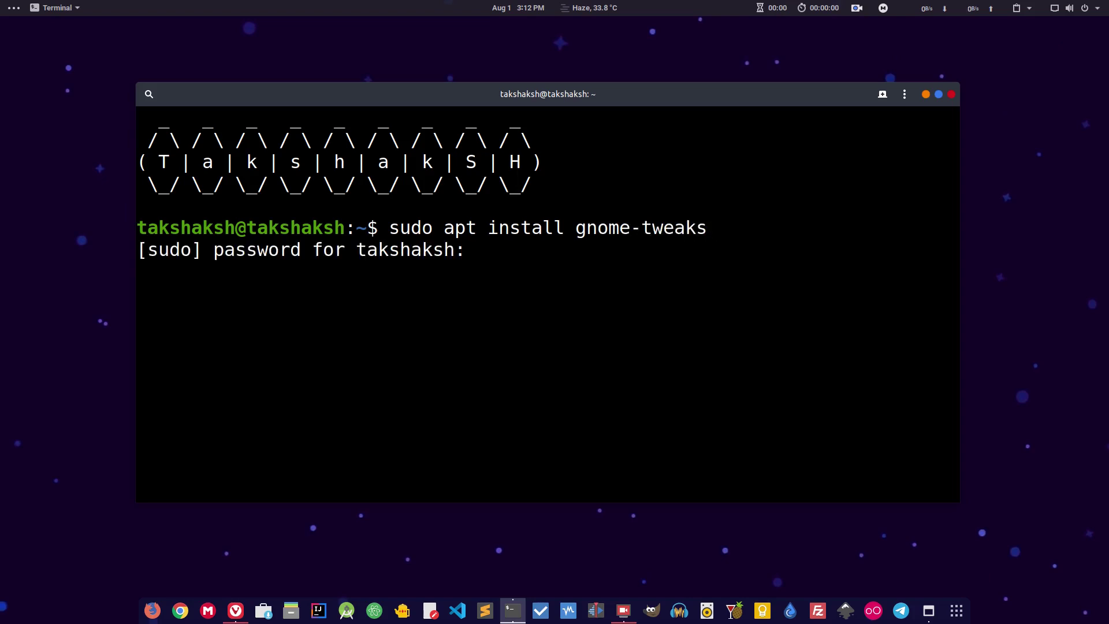
{"action": "key", "text": "Return"}
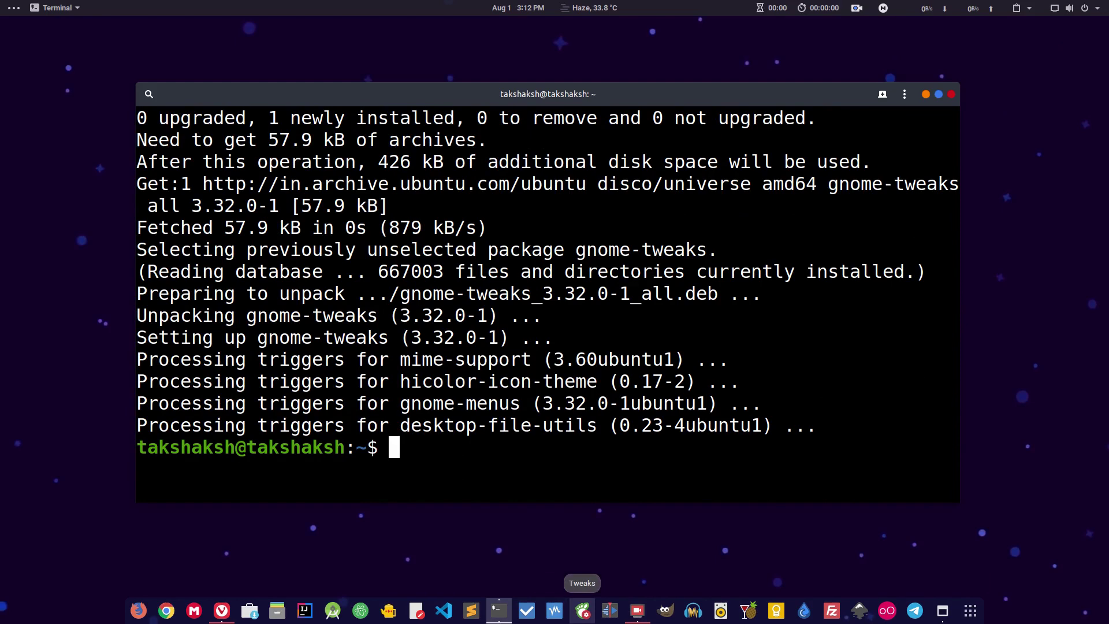
Launch the host's new Tweaks, browse Appearance and Extensions, close it, and launch Ubuntu Software.
{"action": "left_click", "coordinate": [583, 610]}
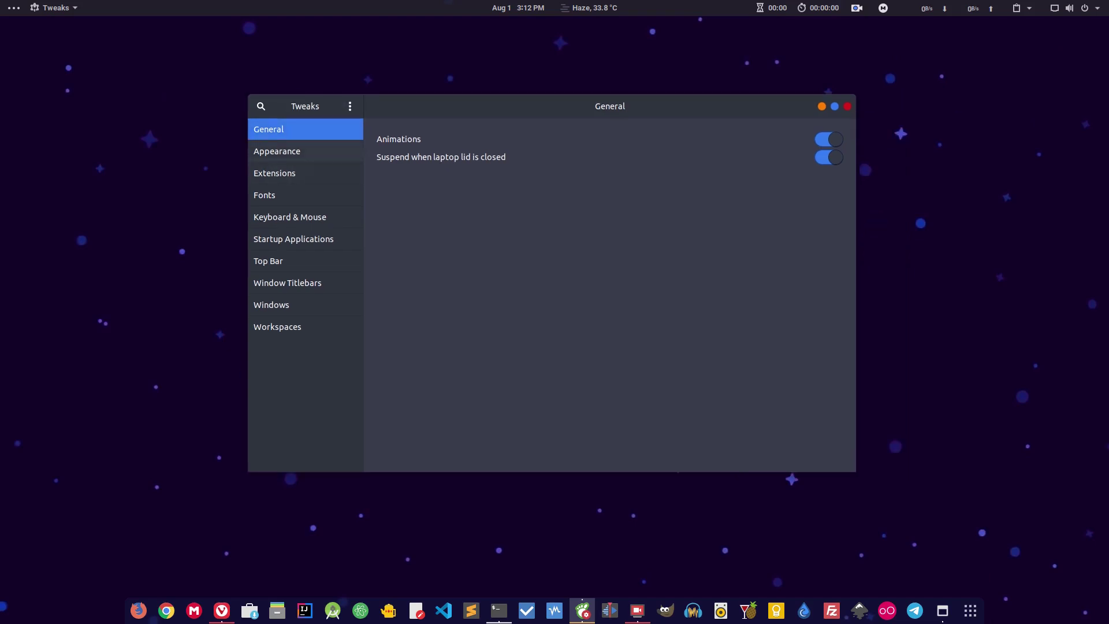
{"action": "key", "text": "Down"}
{"action": "key", "text": "Down"}
{"action": "key", "text": "Down"}
{"action": "key", "text": "Down"}
{"action": "key", "text": "Down"}
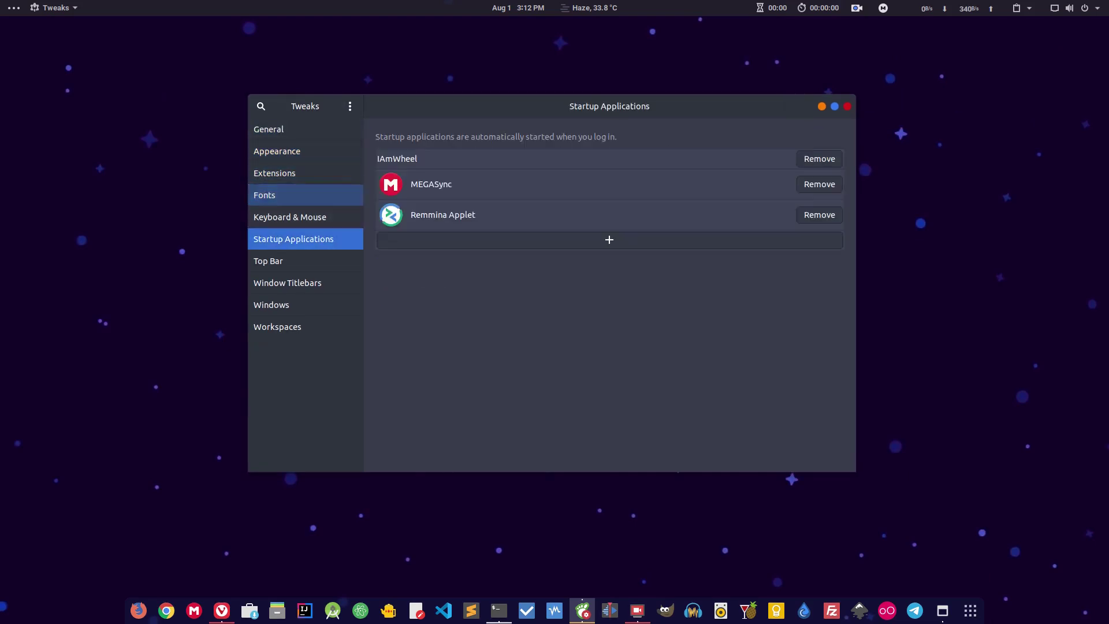
{"action": "key", "text": "Down"}
{"action": "key", "text": "Down"}
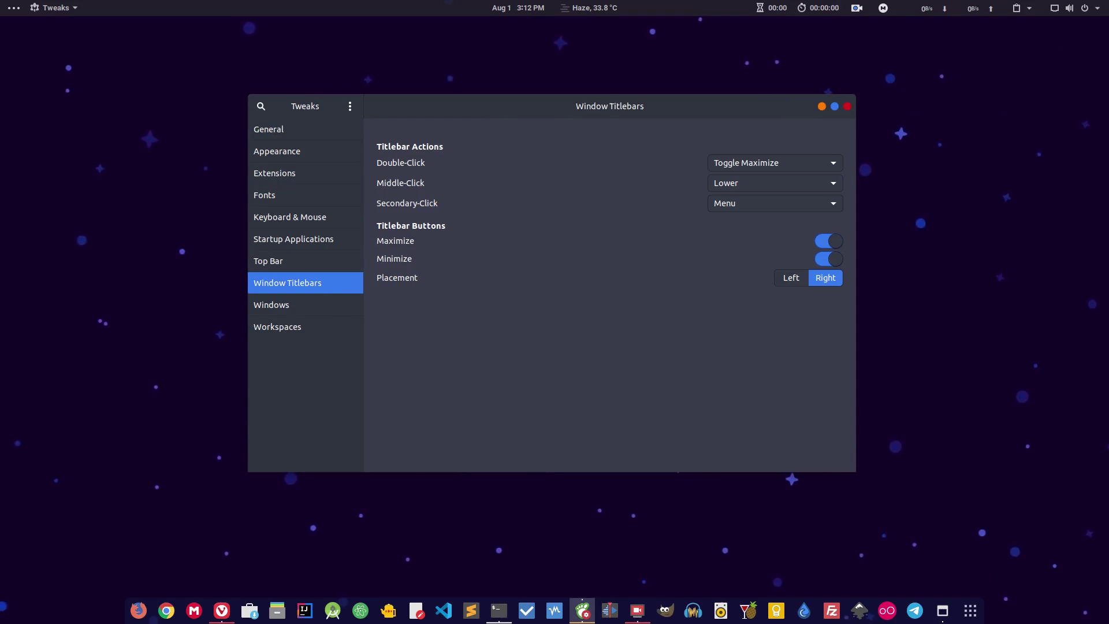
{"action": "key", "text": "Up"}
{"action": "key", "text": "Up"}
{"action": "key", "text": "Up"}
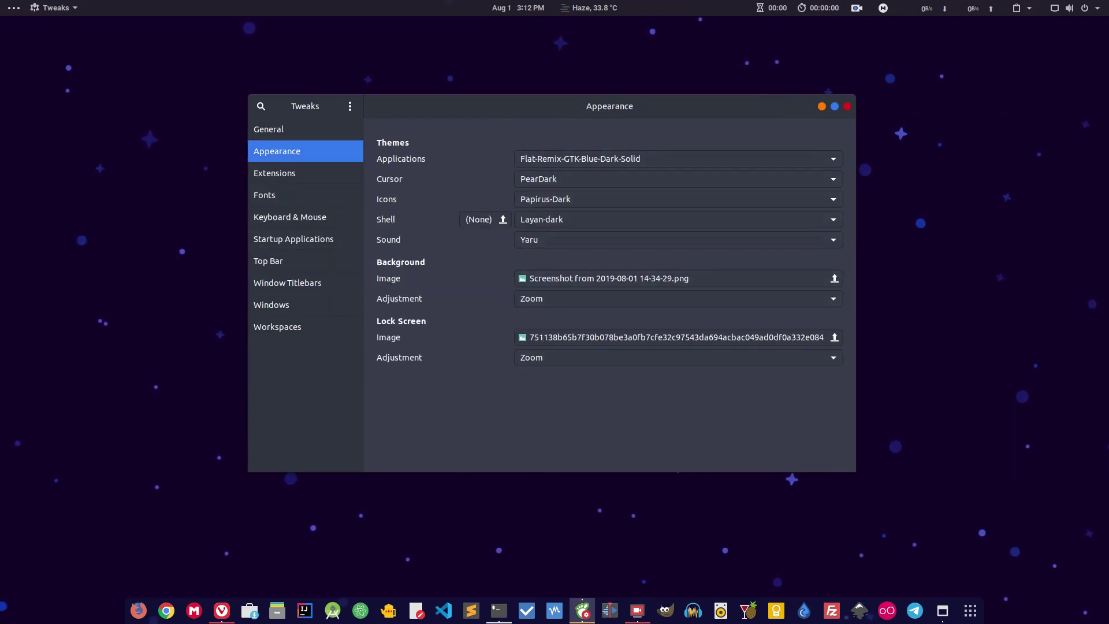
{"action": "left_click_drag", "start_coordinate": [577, 106], "coordinate": [551, 127]}
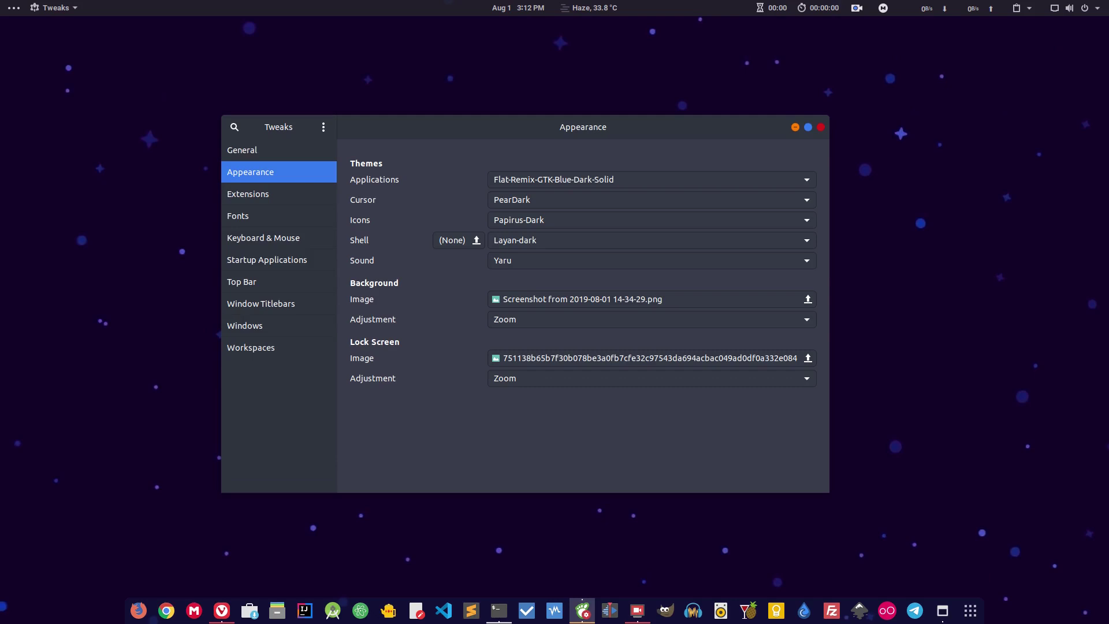
{"action": "left_click", "coordinate": [821, 127]}
{"action": "left_click", "coordinate": [250, 611]}
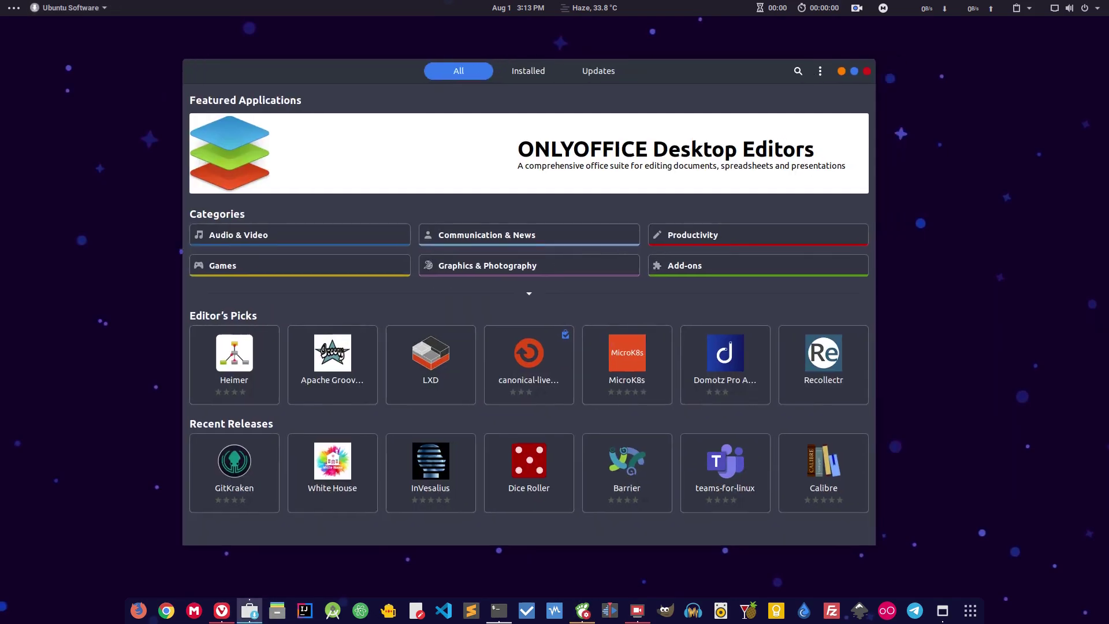
Search Ubuntu Software for 'gnome tweaks', view its installed details page, then quit.
{"action": "key", "text": "ctrl+f"}
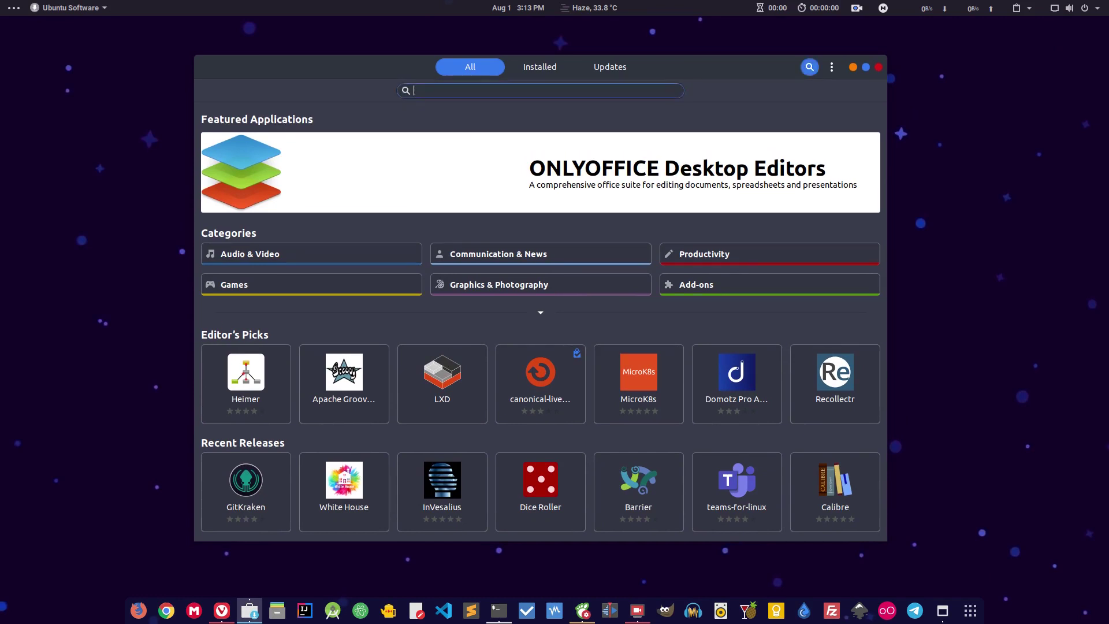
{"action": "type", "text": "gnome"}
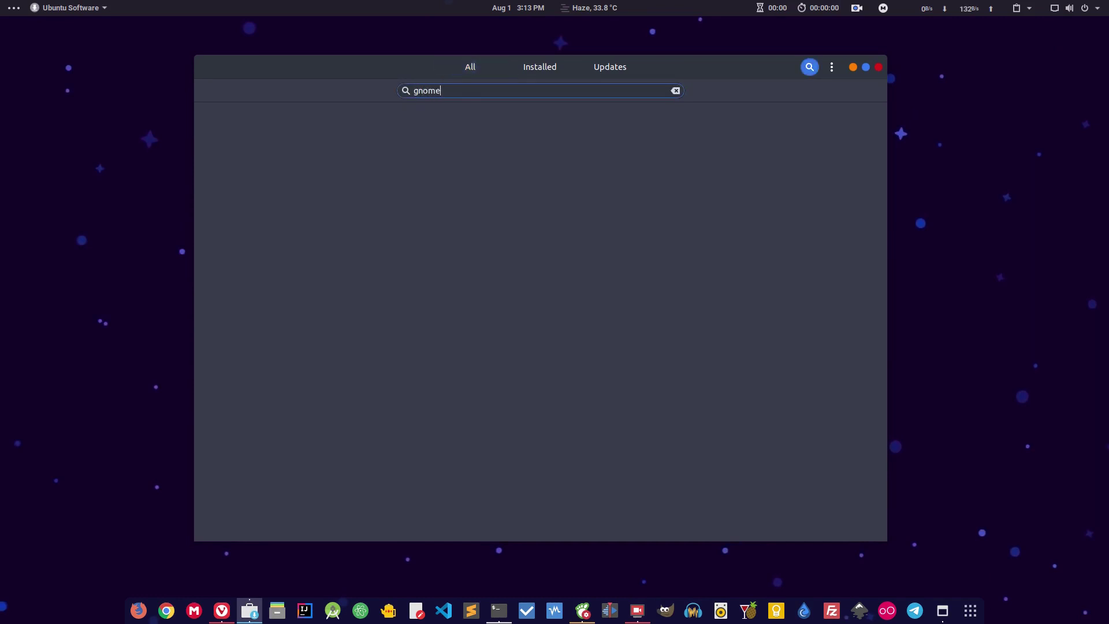
{"action": "type", "text": " tweaks"}
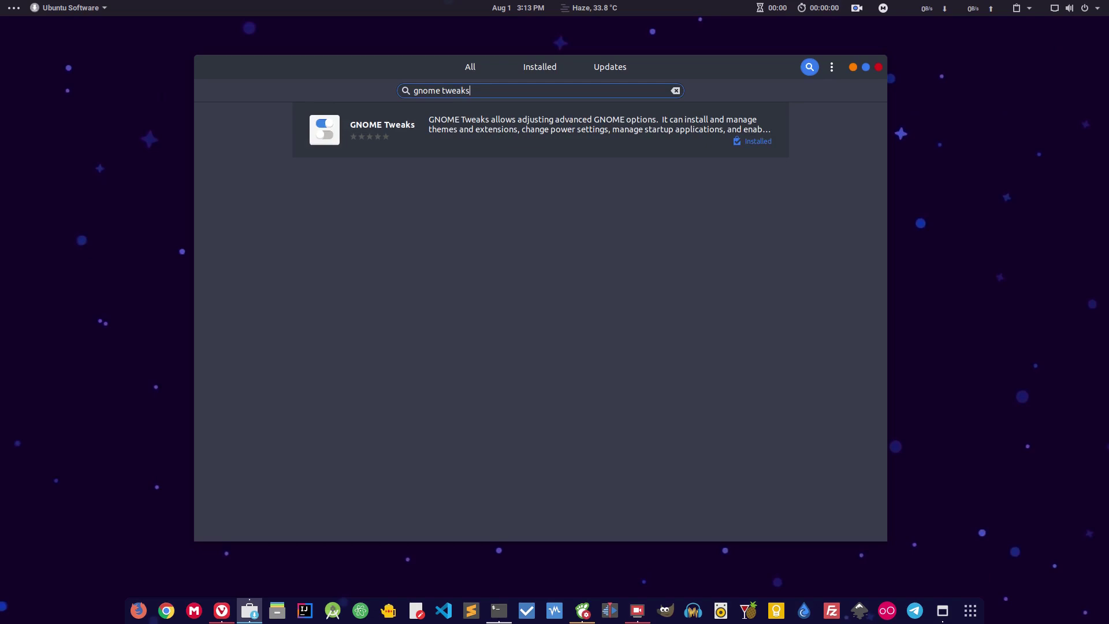
{"action": "key", "text": "Return"}
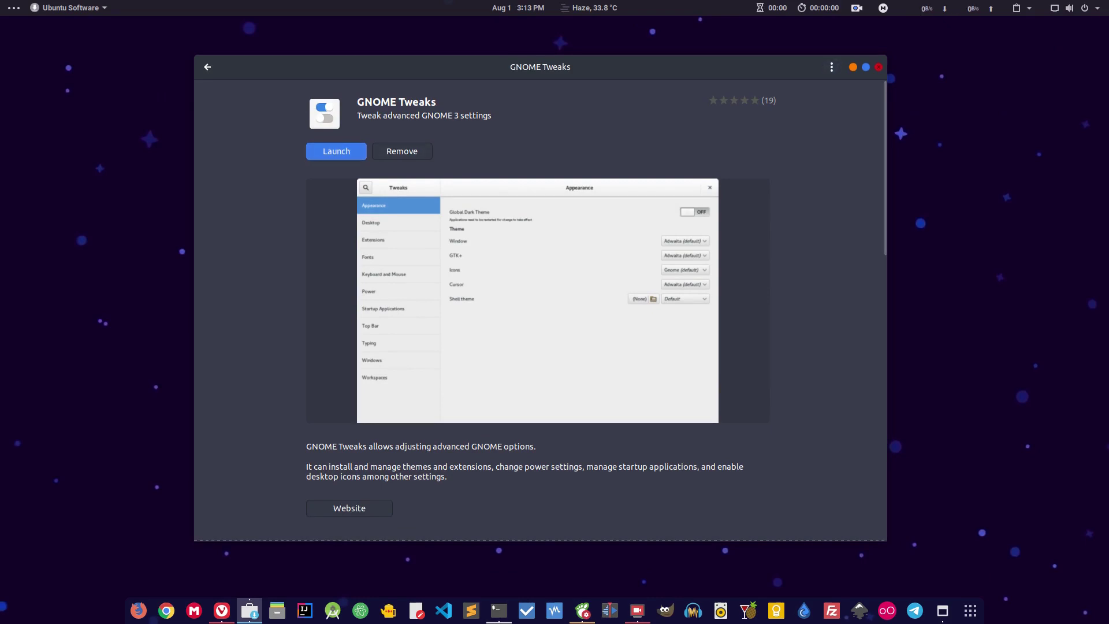
{"action": "key", "text": "ctrl+q"}
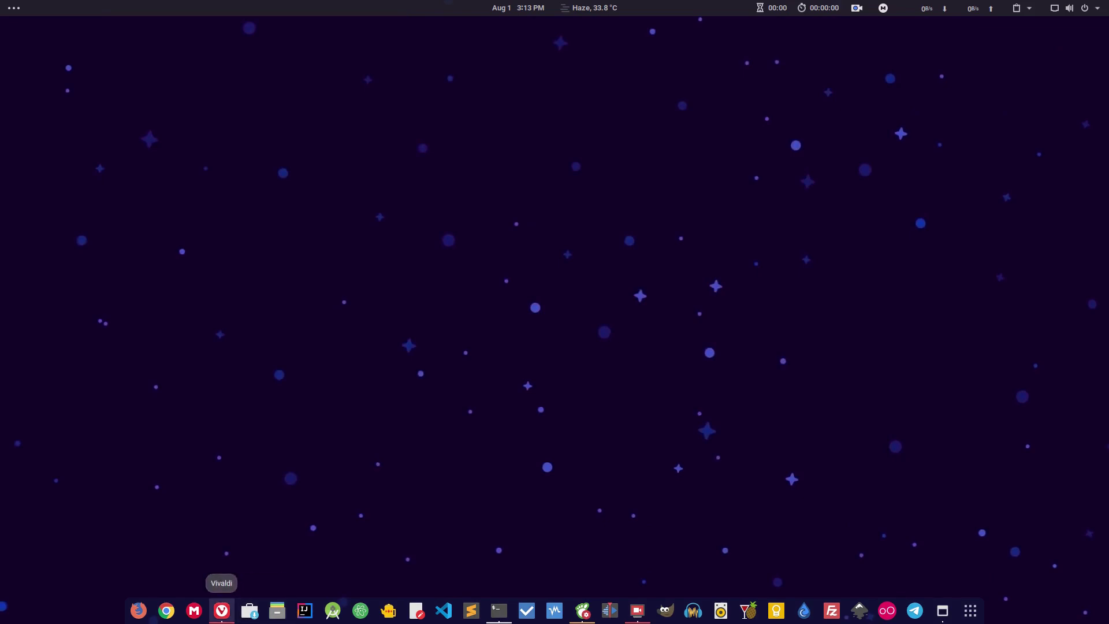
Bring up the pkgs.org gnome-tweaks page in Vivaldi and expand then collapse Fedora 30.
{"action": "left_click", "coordinate": [222, 611]}
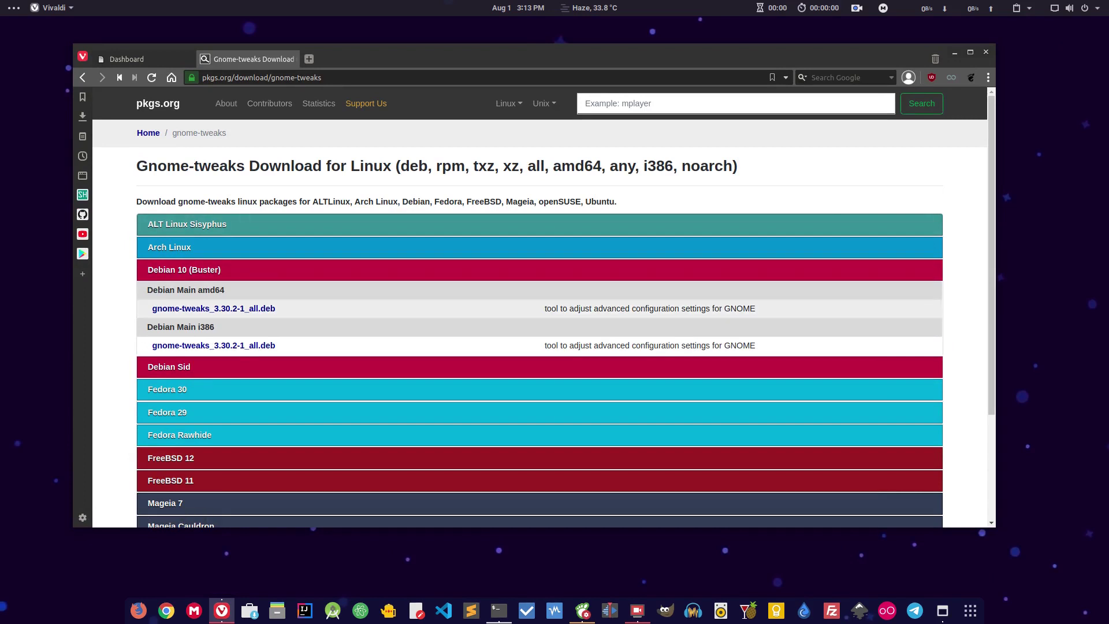
{"action": "left_click", "coordinate": [734, 103]}
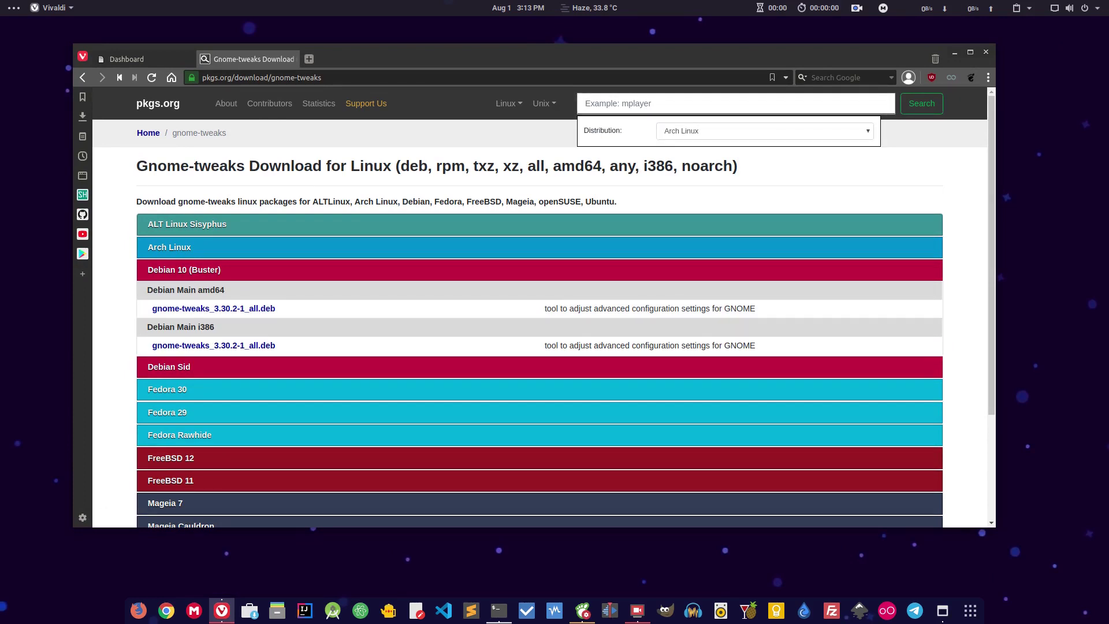
{"action": "left_click_drag", "start_coordinate": [137, 166], "coordinate": [237, 165]}
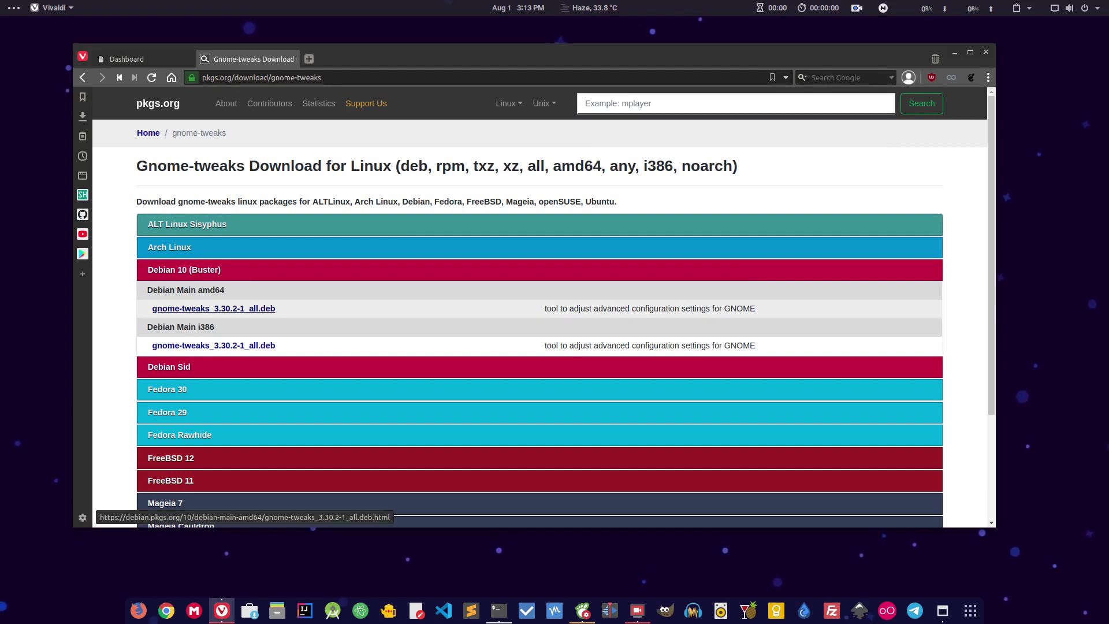
{"action": "left_click", "coordinate": [231, 390]}
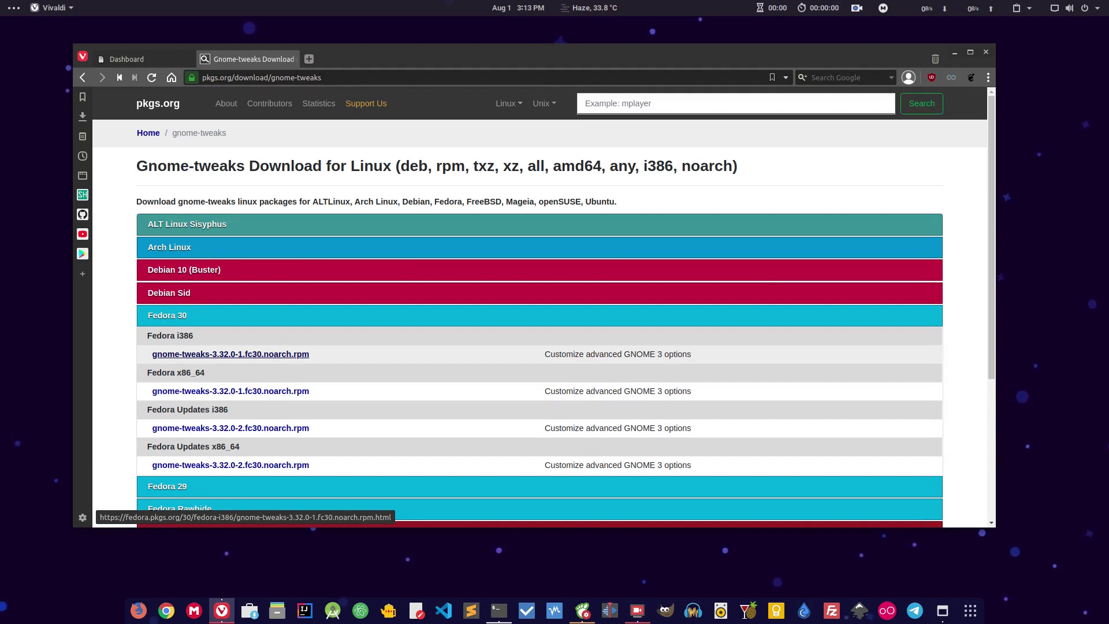
{"action": "left_click", "coordinate": [231, 315]}
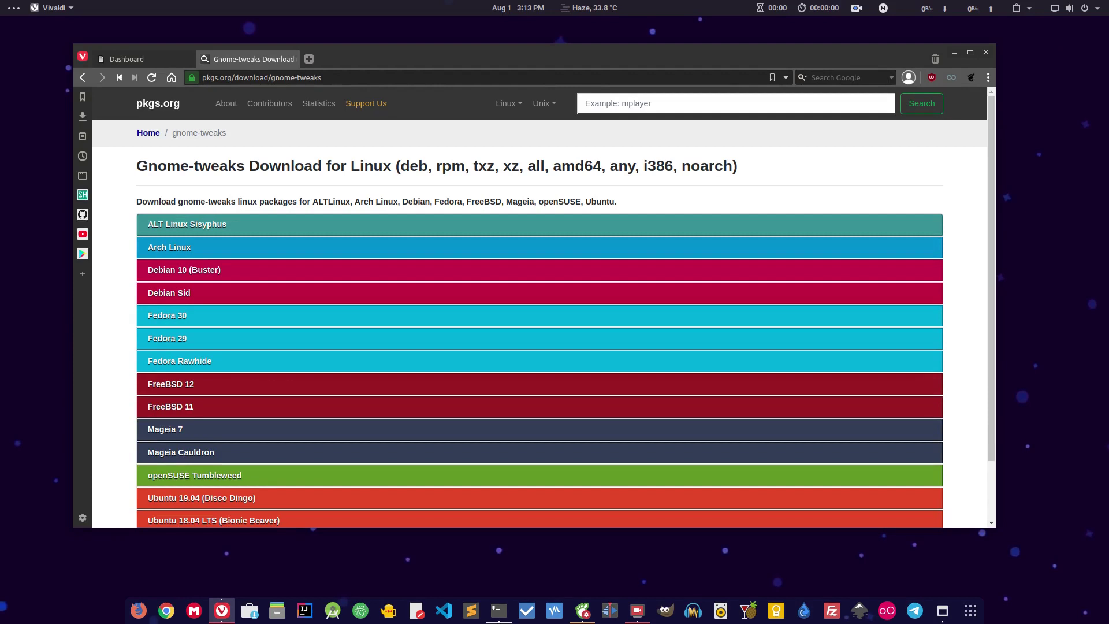
Expand the Debian 10 (Buster) packages and scroll through the list.
{"action": "left_click", "coordinate": [184, 270]}
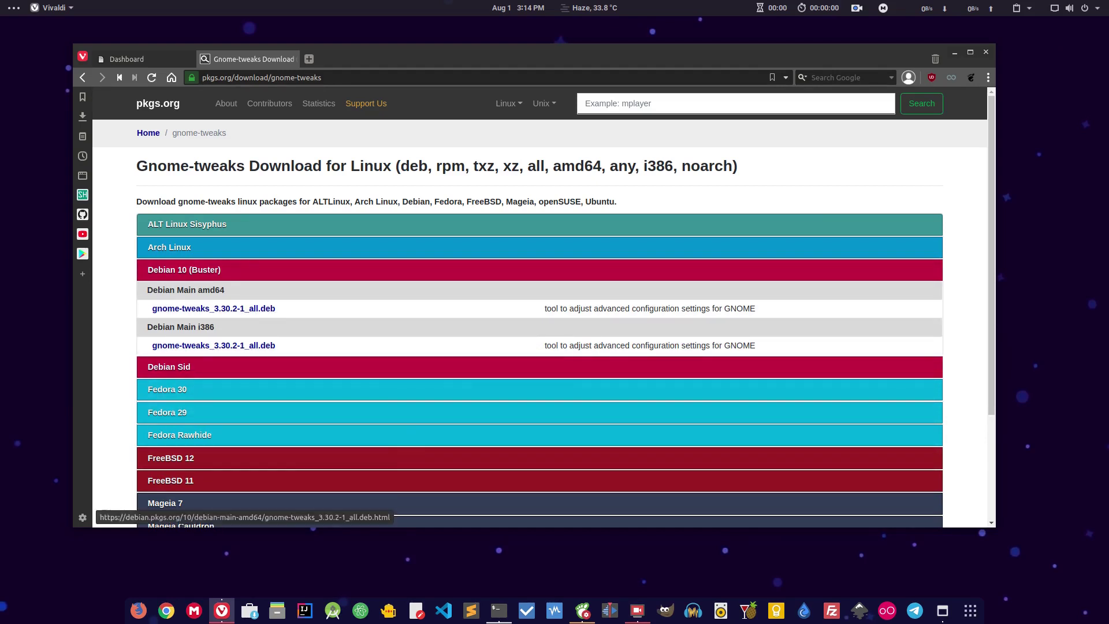
{"action": "scroll", "coordinate": [214, 308], "scroll_direction": "down", "scroll_amount": 3}
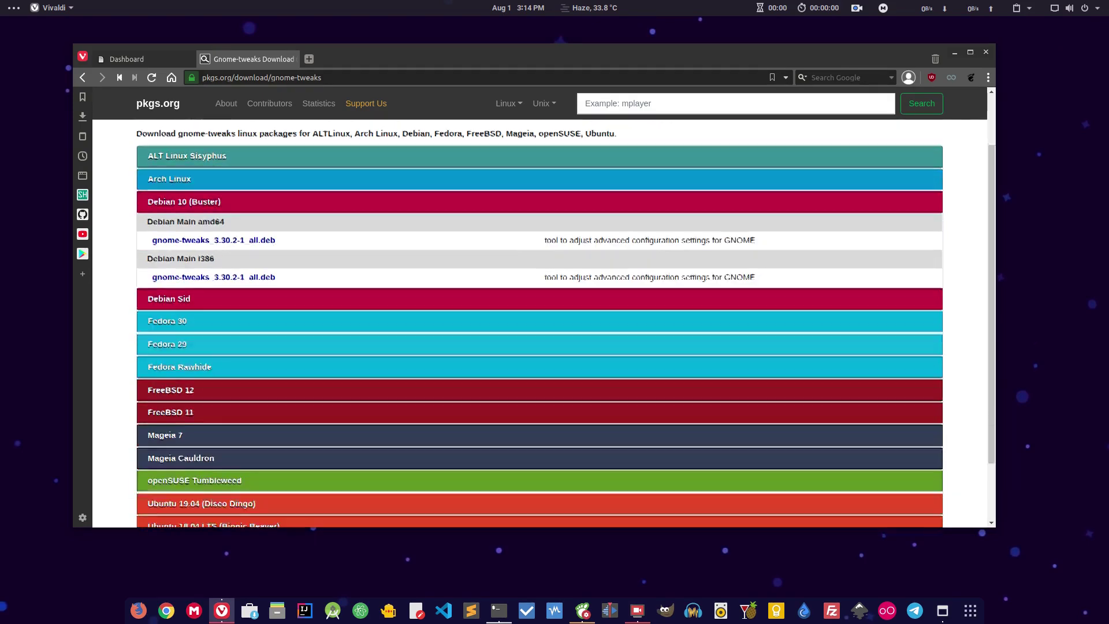
{"action": "scroll", "coordinate": [214, 308], "scroll_direction": "up", "scroll_amount": 1}
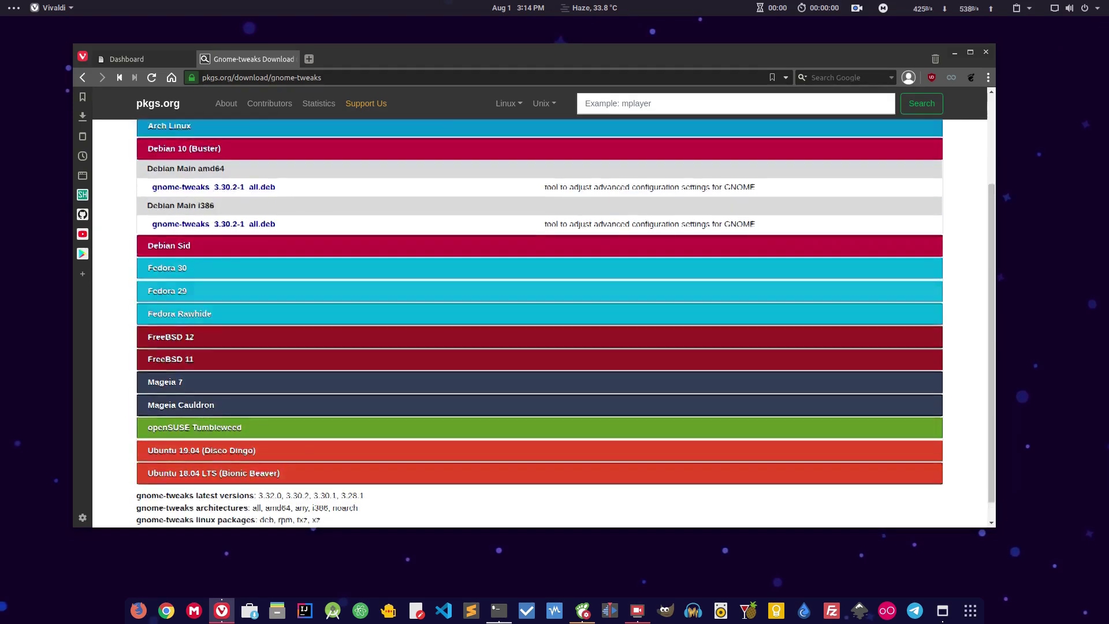
{"action": "scroll", "coordinate": [214, 308], "scroll_direction": "up", "scroll_amount": 4}
{"action": "scroll", "coordinate": [213, 309], "scroll_direction": "down", "scroll_amount": 3}
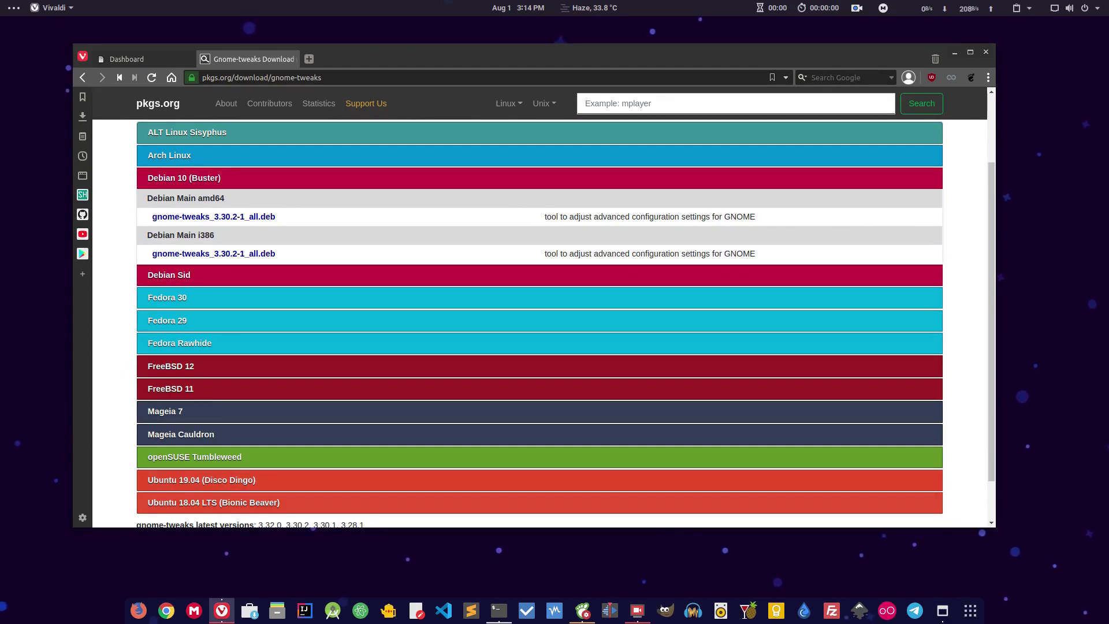
Toggle Ubuntu 18.04 LTS, re-expand Debian 10, and open the amd64 .deb package page.
{"action": "left_click", "coordinate": [213, 502]}
{"action": "scroll", "coordinate": [214, 404], "scroll_direction": "down", "scroll_amount": 3}
{"action": "left_click", "coordinate": [214, 354]}
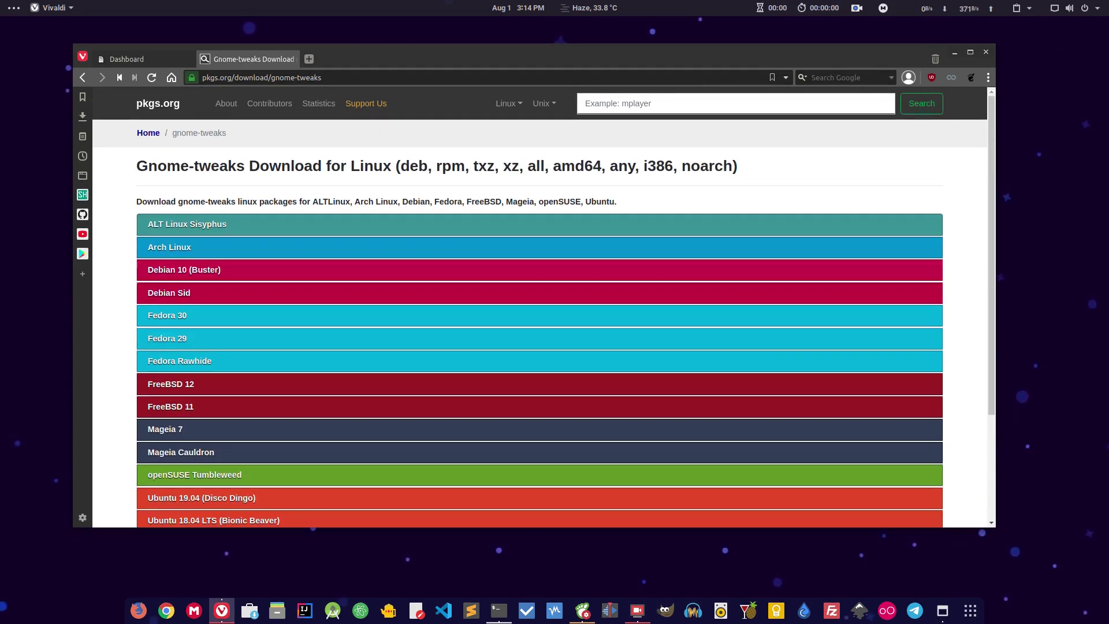
{"action": "left_click", "coordinate": [184, 270]}
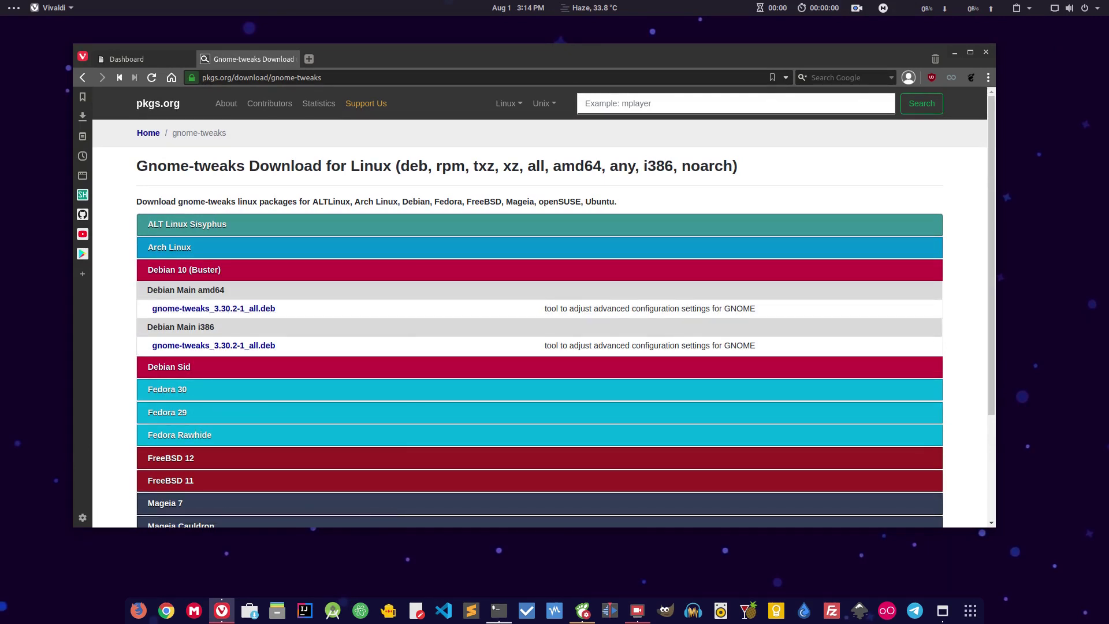
{"action": "left_click", "coordinate": [214, 309]}
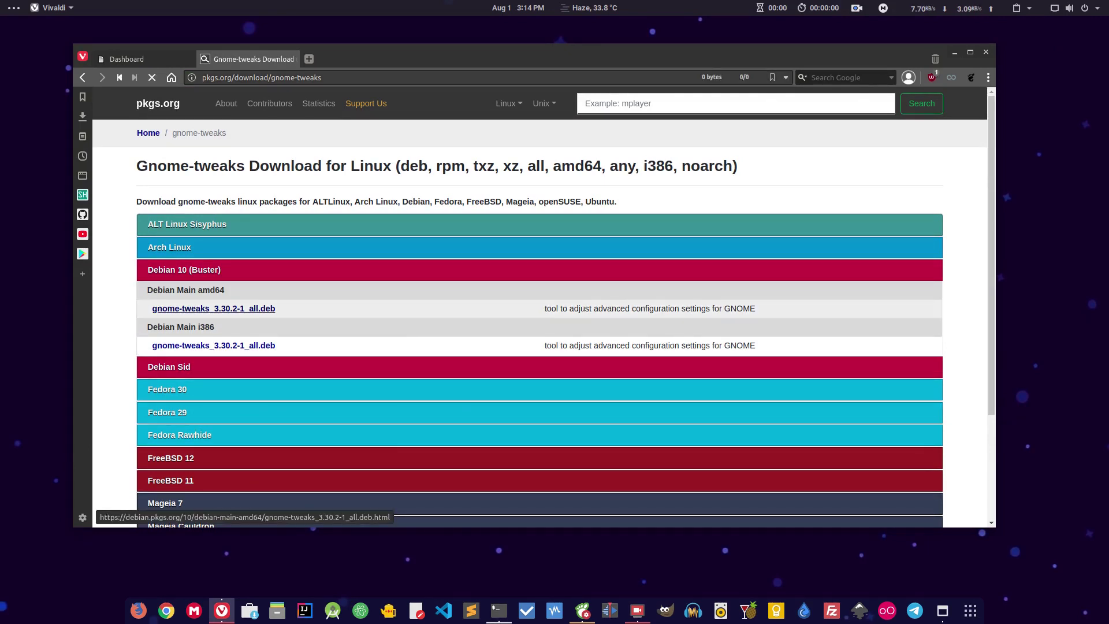
Save gnome-tweaks_3.30.2-1_all.deb from the Binary Package link, then open a new tab.
{"action": "scroll", "coordinate": [214, 309], "scroll_direction": "down", "scroll_amount": 2}
{"action": "scroll", "coordinate": [214, 308], "scroll_direction": "down", "scroll_amount": 10}
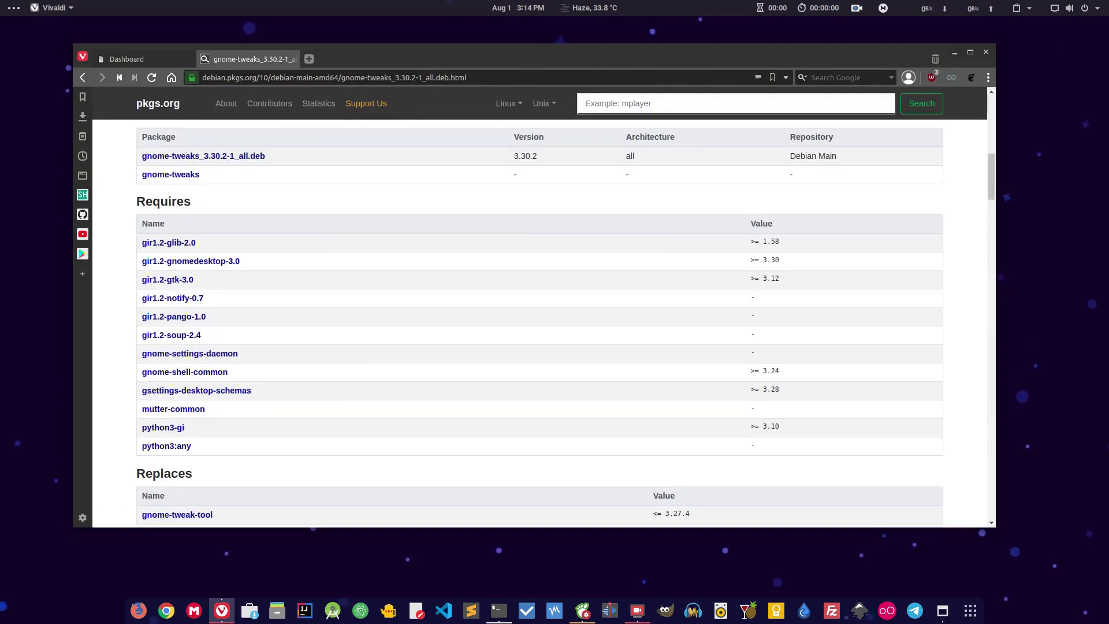
{"action": "scroll", "coordinate": [213, 308], "scroll_direction": "down", "scroll_amount": 10}
{"action": "double_click", "coordinate": [167, 226]}
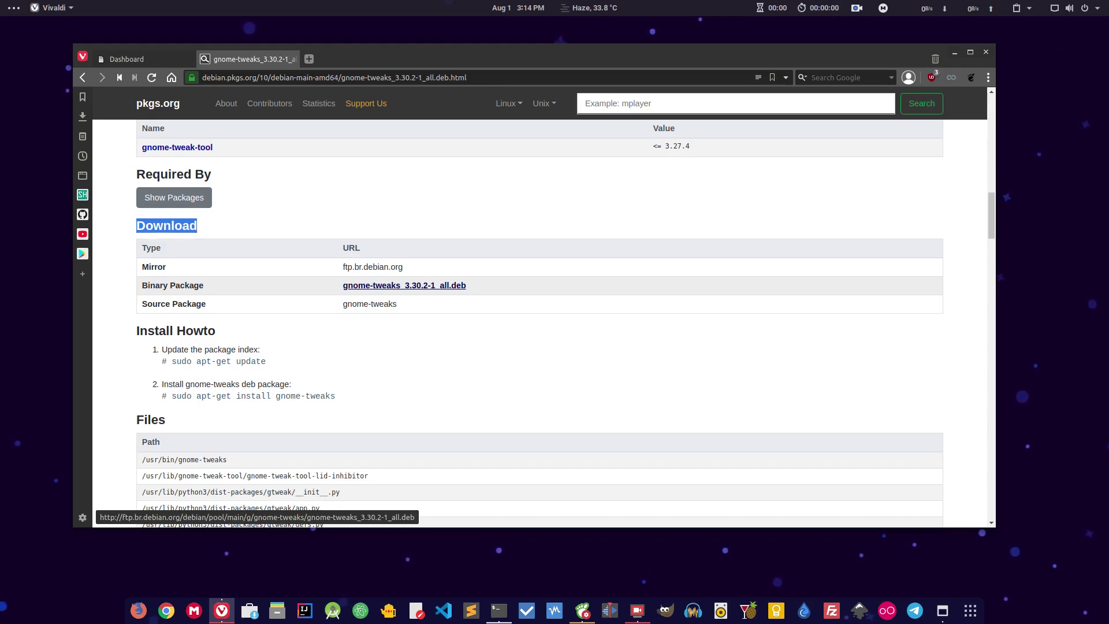
{"action": "left_click", "coordinate": [405, 285]}
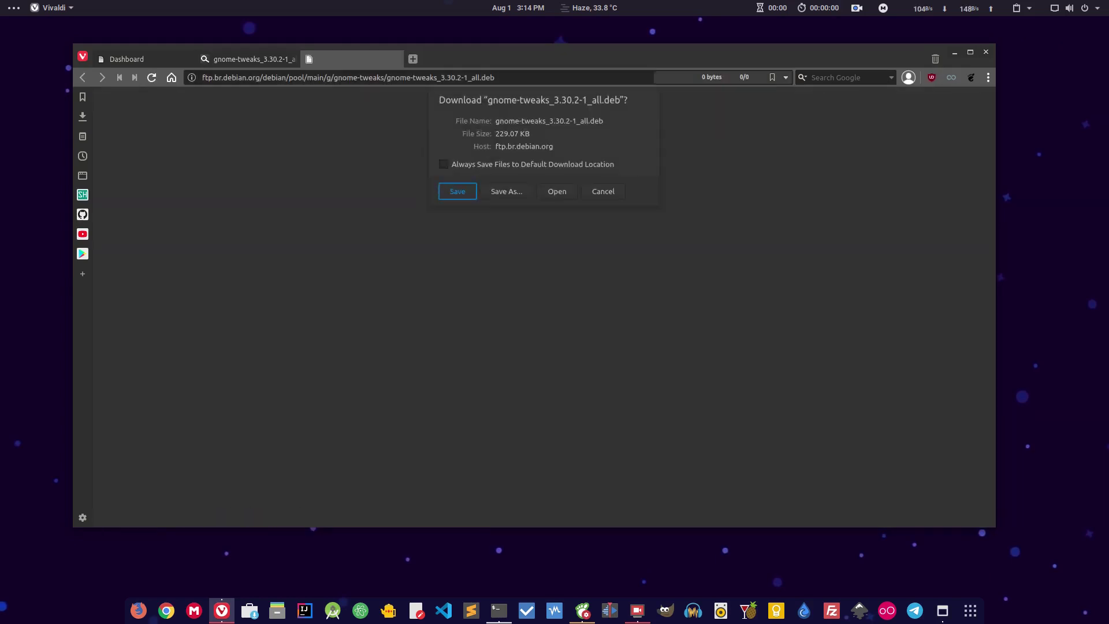
{"action": "key", "text": "Return"}
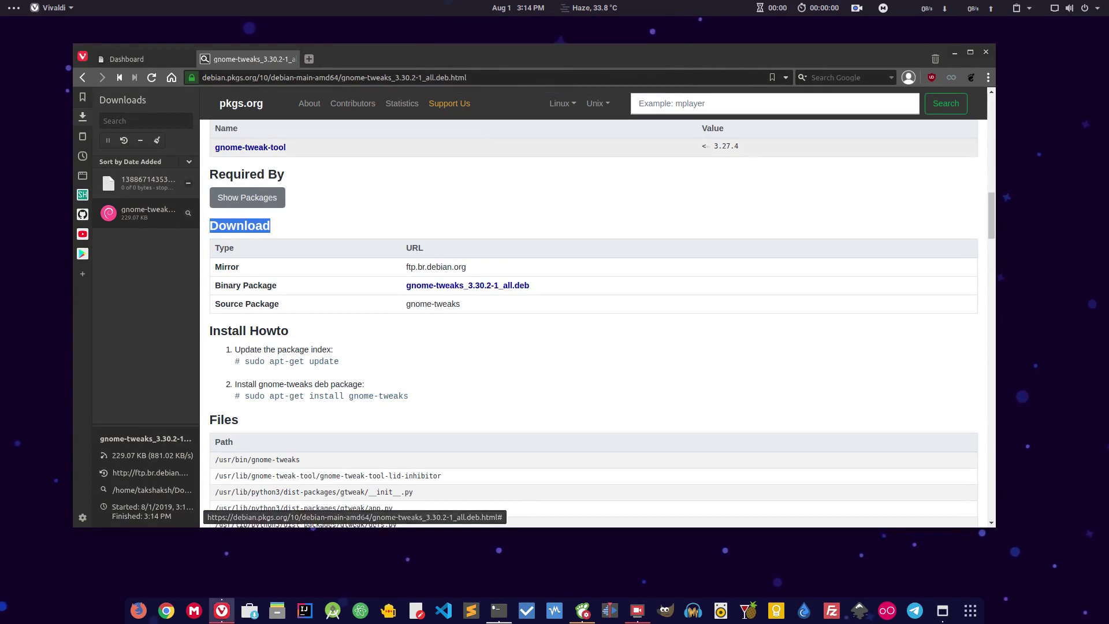
{"action": "key", "text": "ctrl+t"}
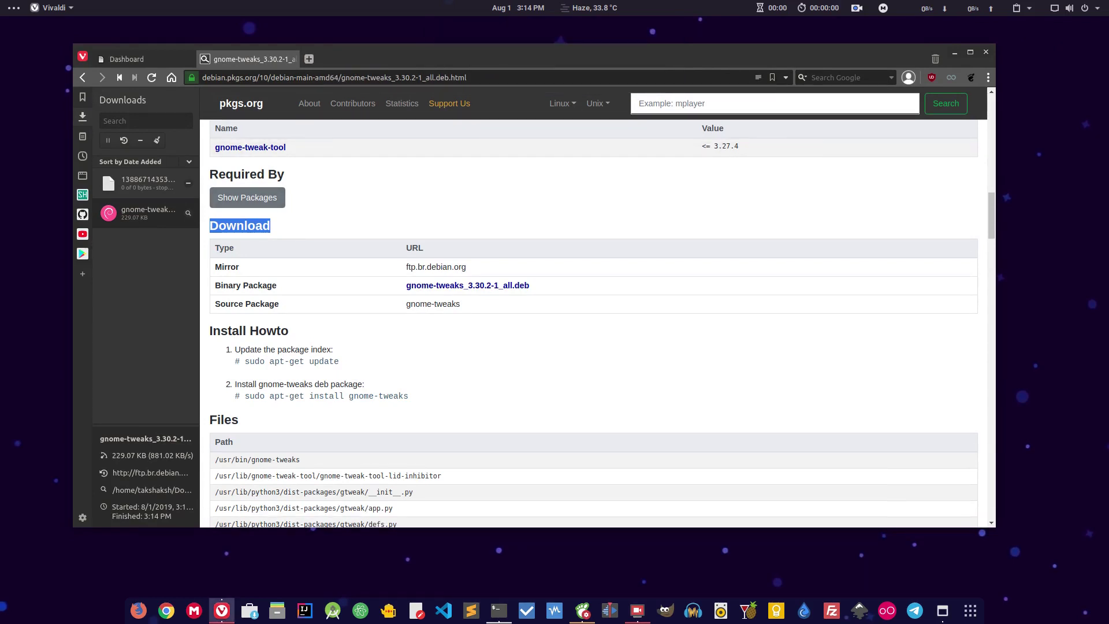
Load linuxh2o.com and search the site for 'install'.
{"action": "type", "text": "li"}
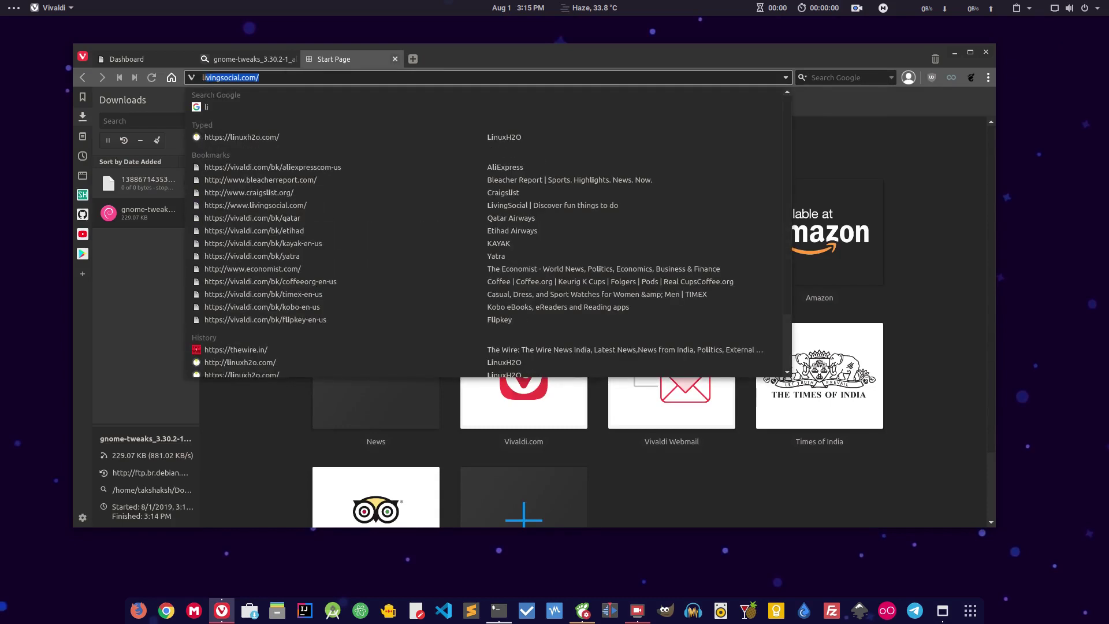
{"action": "key", "text": "Down"}
{"action": "key", "text": "Down"}
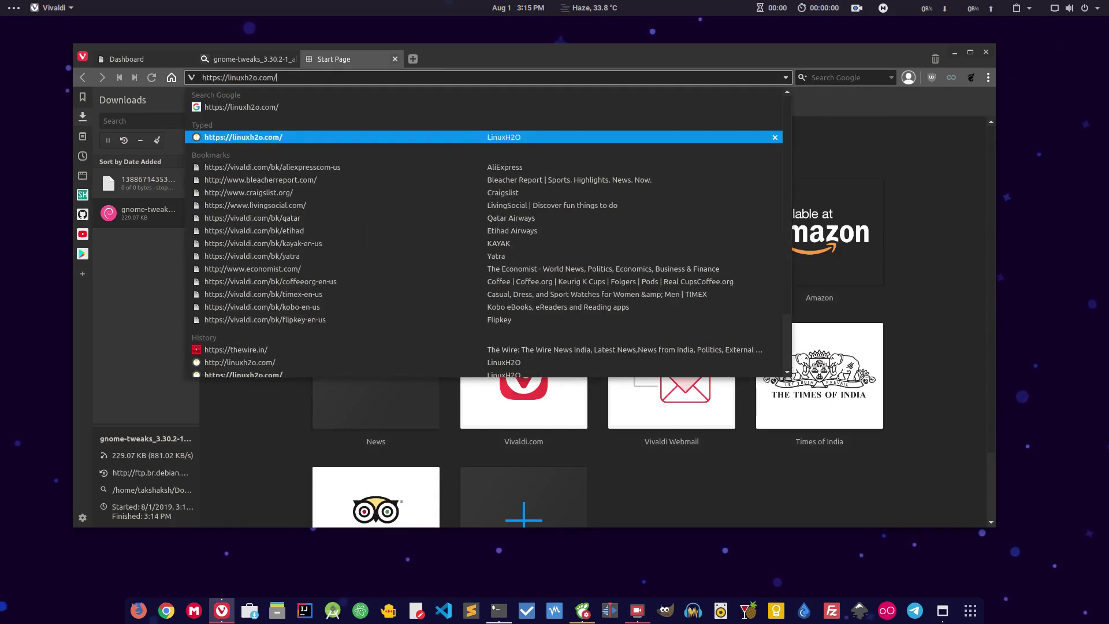
{"action": "key", "text": "Return"}
{"action": "type", "text": "instal"}
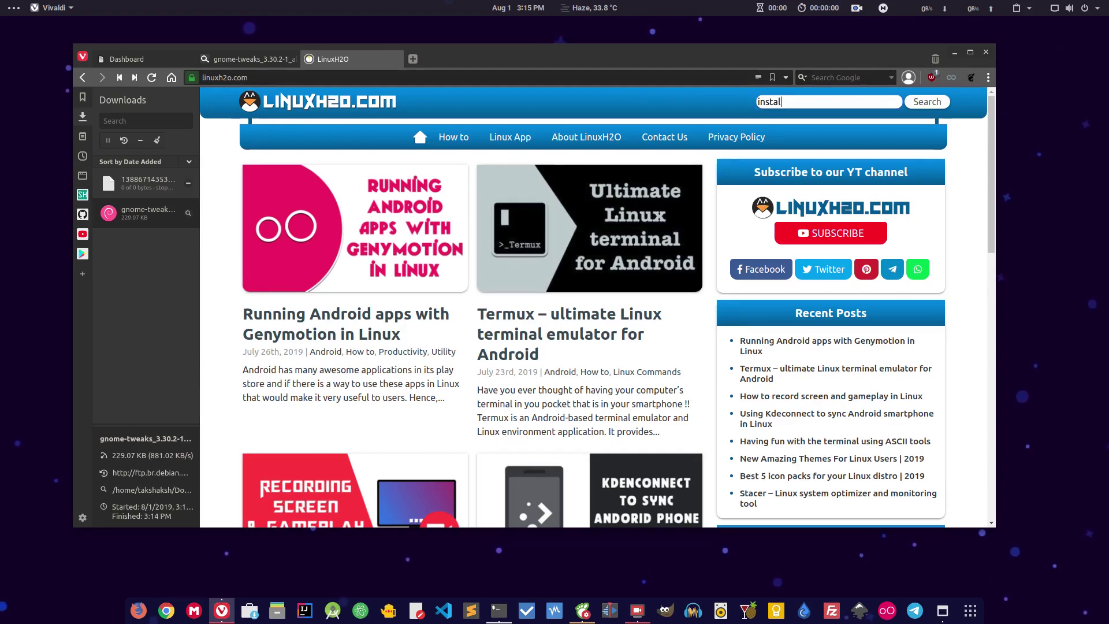
{"action": "type", "text": "l"}
{"action": "key", "text": "Return"}
Open 'Installing applications in Linux | Complete guide' and scroll to its dpkg .deb commands.
{"action": "scroll", "coordinate": [570, 356], "scroll_direction": "down", "scroll_amount": 4}
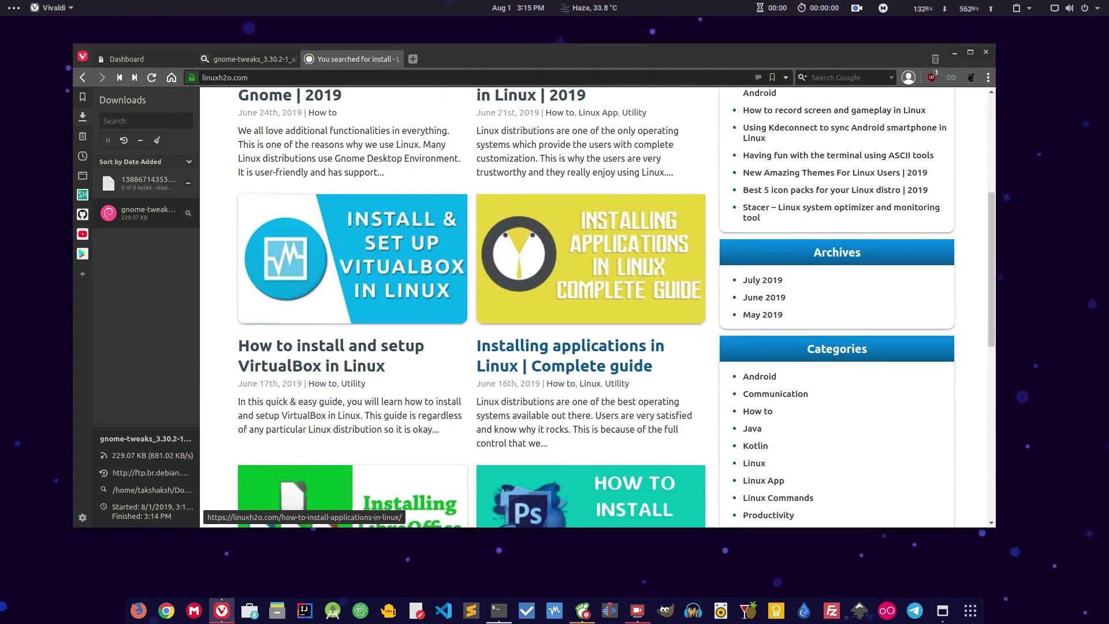
{"action": "left_click", "coordinate": [570, 356]}
{"action": "scroll", "coordinate": [570, 356], "scroll_direction": "down", "scroll_amount": 5}
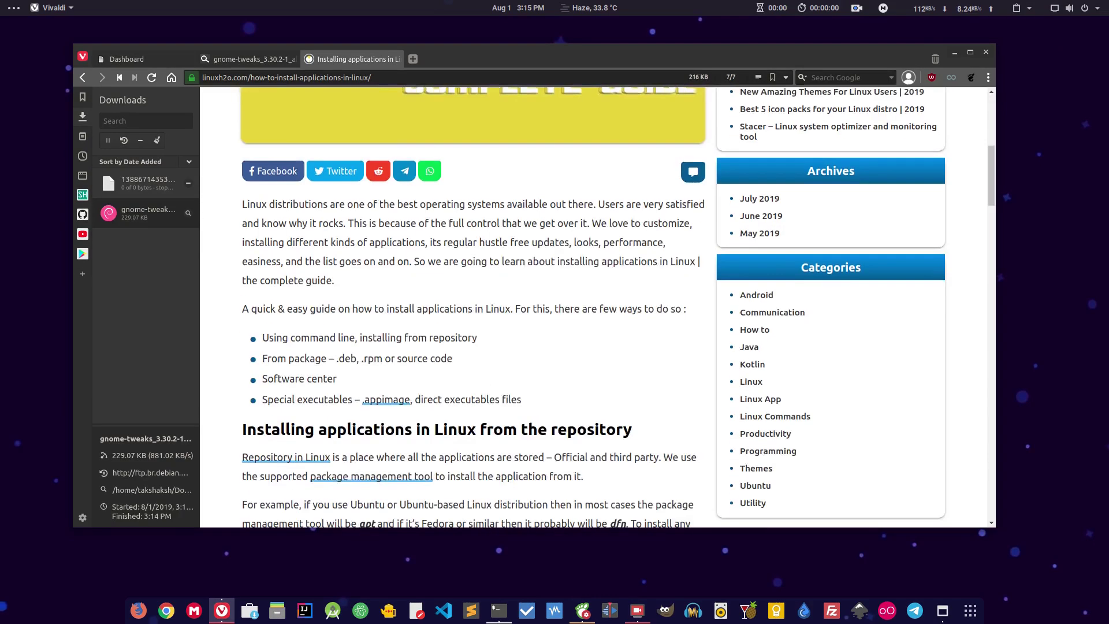
{"action": "scroll", "coordinate": [473, 306], "scroll_direction": "down", "scroll_amount": 5}
{"action": "scroll", "coordinate": [472, 306], "scroll_direction": "down", "scroll_amount": 6}
{"action": "scroll", "coordinate": [473, 306], "scroll_direction": "down", "scroll_amount": 6}
{"action": "scroll", "coordinate": [473, 306], "scroll_direction": "down", "scroll_amount": 8}
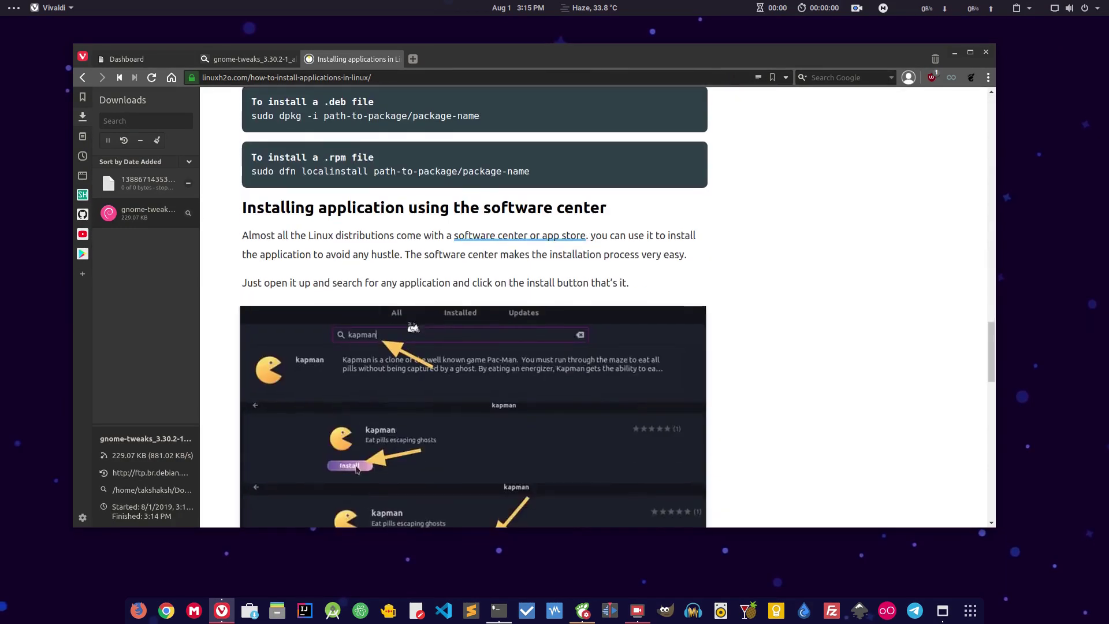
{"action": "scroll", "coordinate": [473, 306], "scroll_direction": "up", "scroll_amount": 2}
{"action": "scroll", "coordinate": [472, 307], "scroll_direction": "up", "scroll_amount": 2}
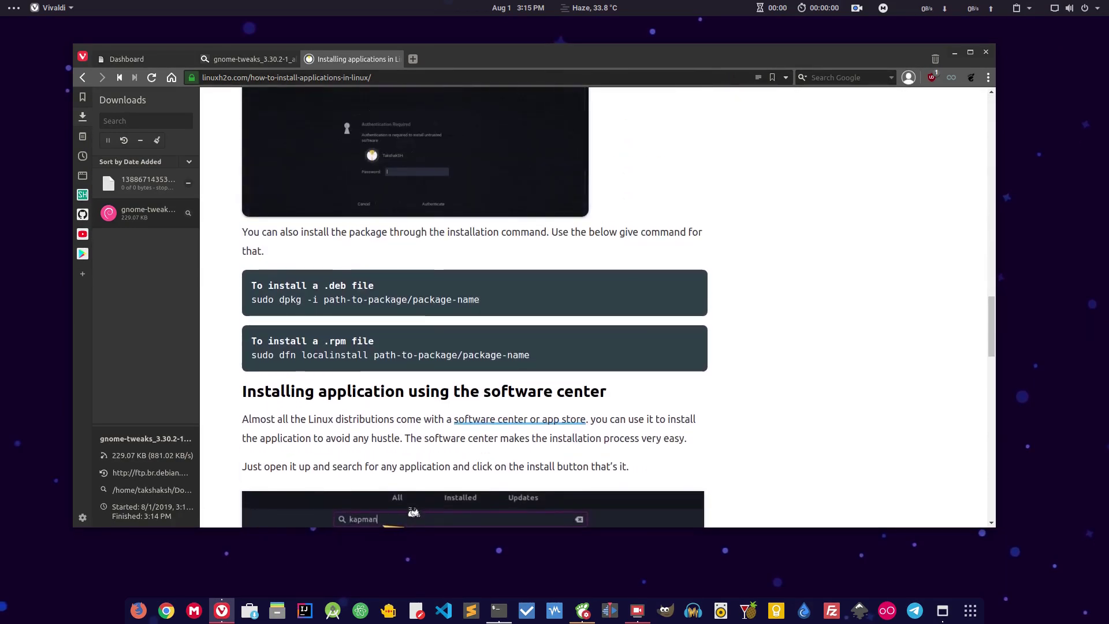